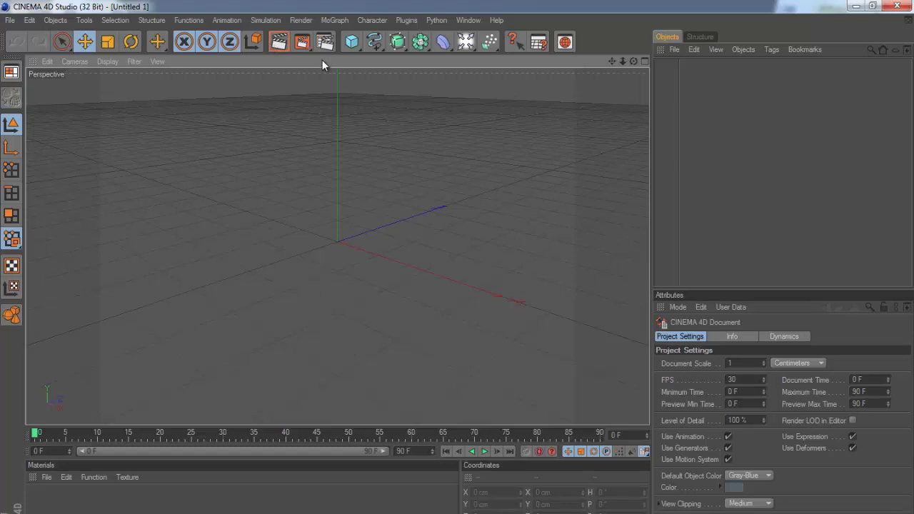
# - Add a cube to the scene and set its Y size to 95 cm
pyautogui.moveTo(352, 42); pyautogui.dragTo(381, 57)
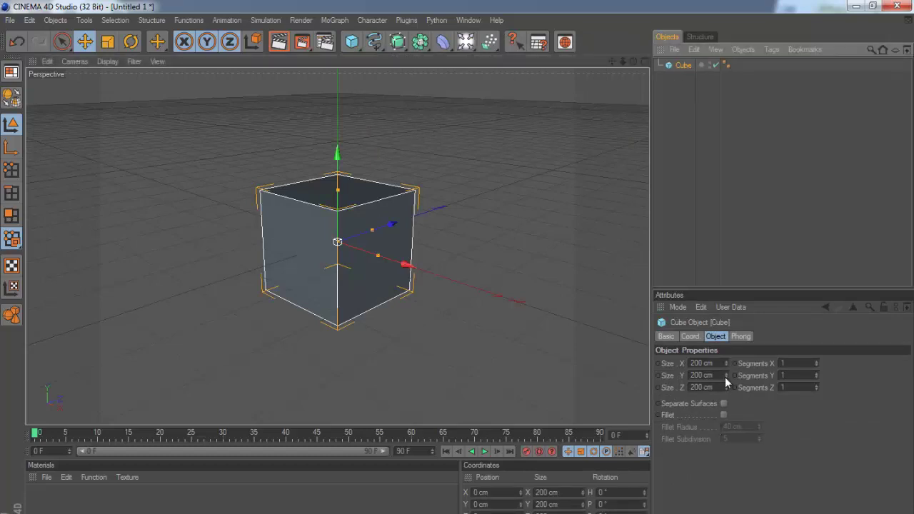
pyautogui.moveTo(724, 377); pyautogui.dragTo(655, 376)
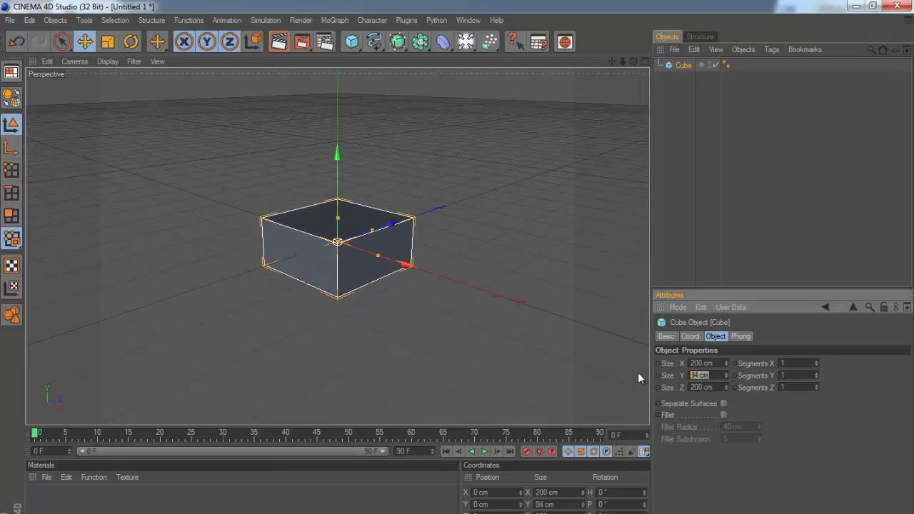
pyautogui.write('95')
pyautogui.press('Return')
pyautogui.click(781, 128)
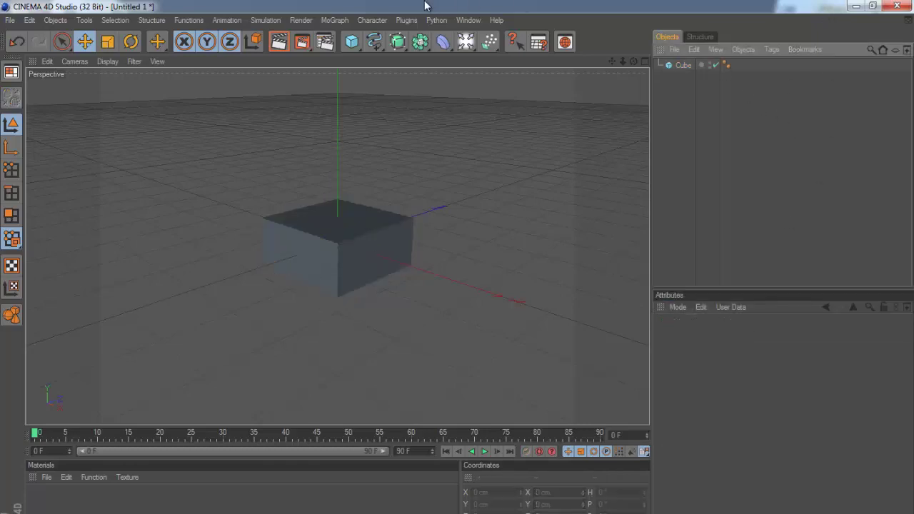
# - Add a pyramid and raise it above the cube to a Y position of about 149 cm
pyautogui.click(353, 42)
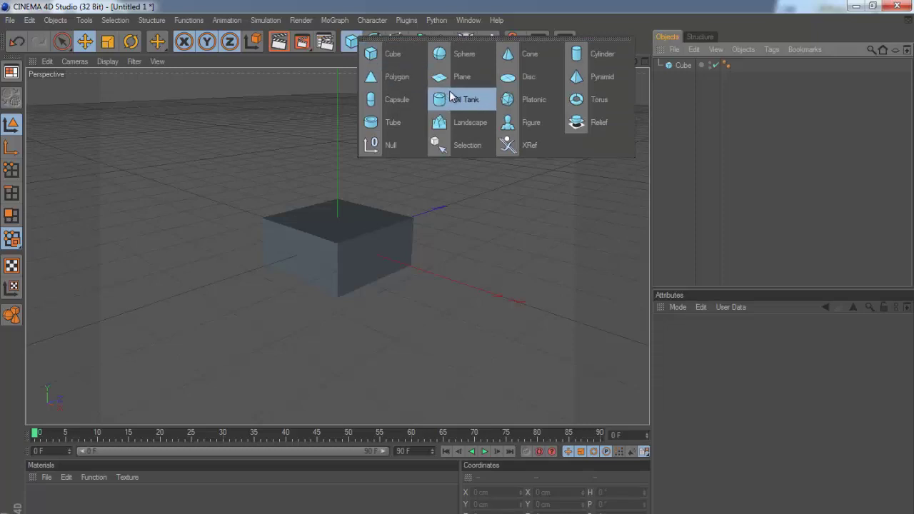
pyautogui.click(603, 77)
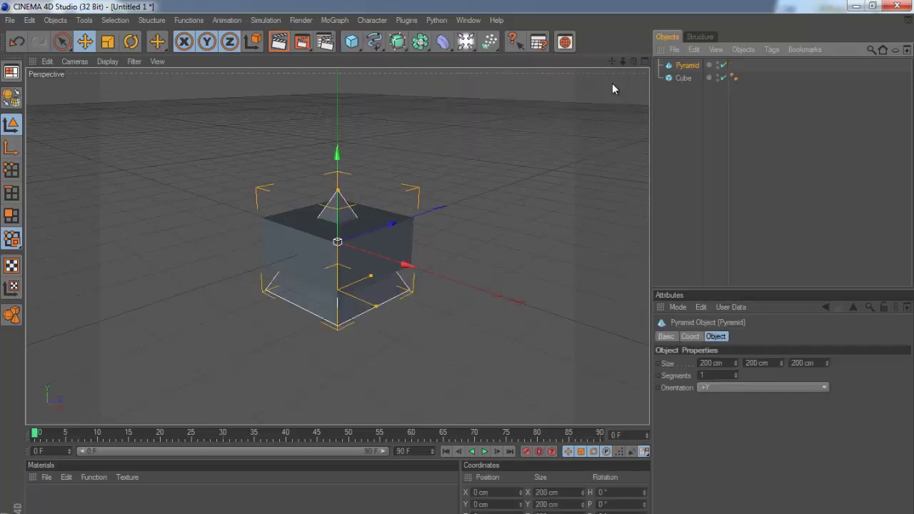
pyautogui.moveTo(338, 155); pyautogui.dragTo(337, 73)
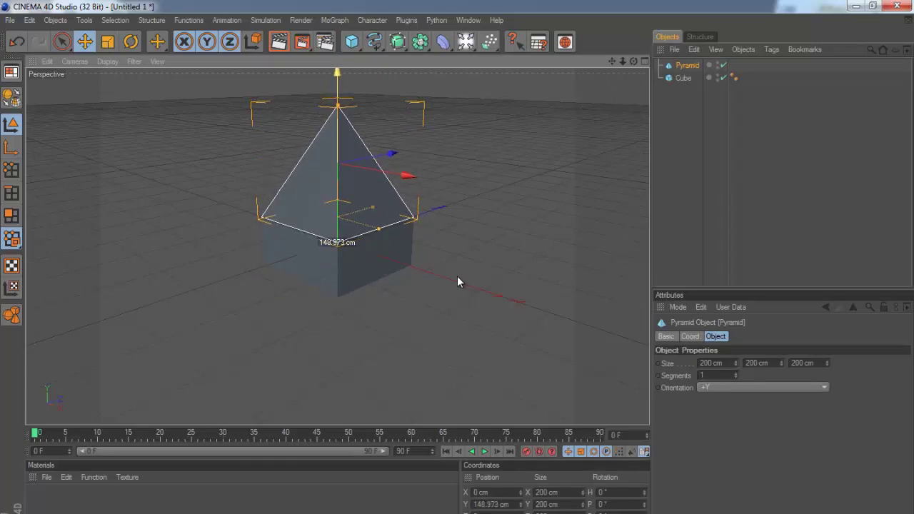
pyautogui.moveTo(457, 275); pyautogui.dragTo(457, 276)
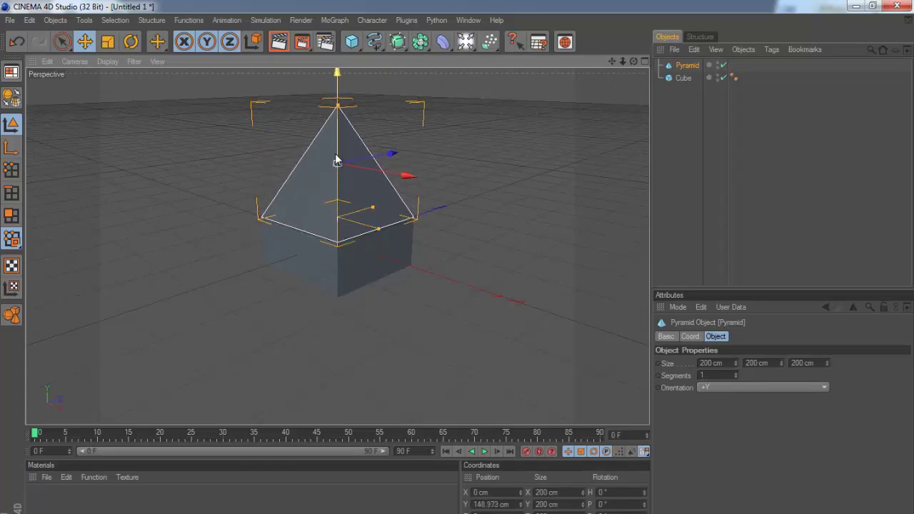
# - Set the pyramid's size to 235 cm in X, 75 cm in Y and 235 cm in Z
pyautogui.click(819, 362)
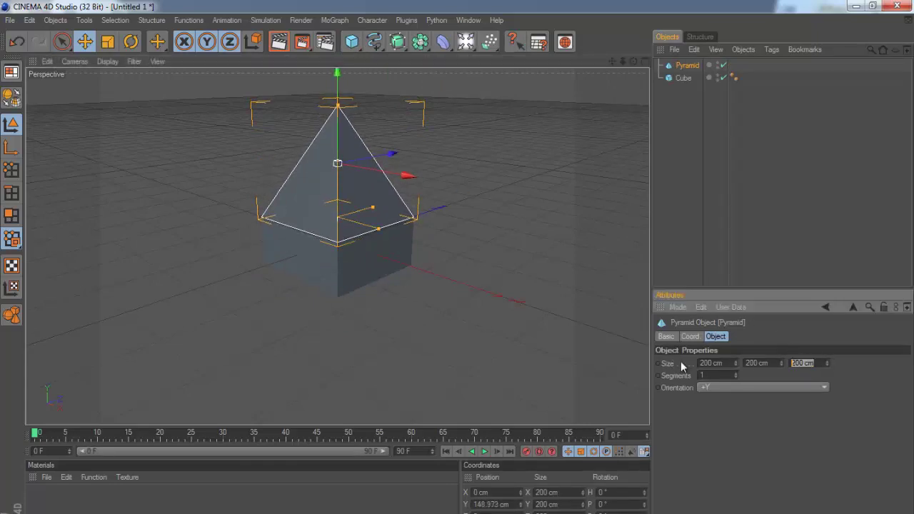
pyautogui.write('225')
pyautogui.press('Return')
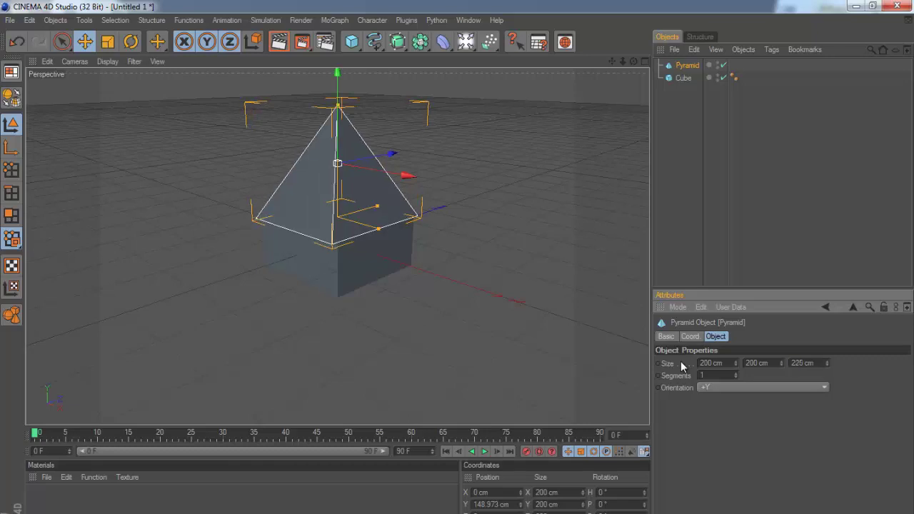
pyautogui.click(813, 362)
pyautogui.write('235')
pyautogui.click(725, 362)
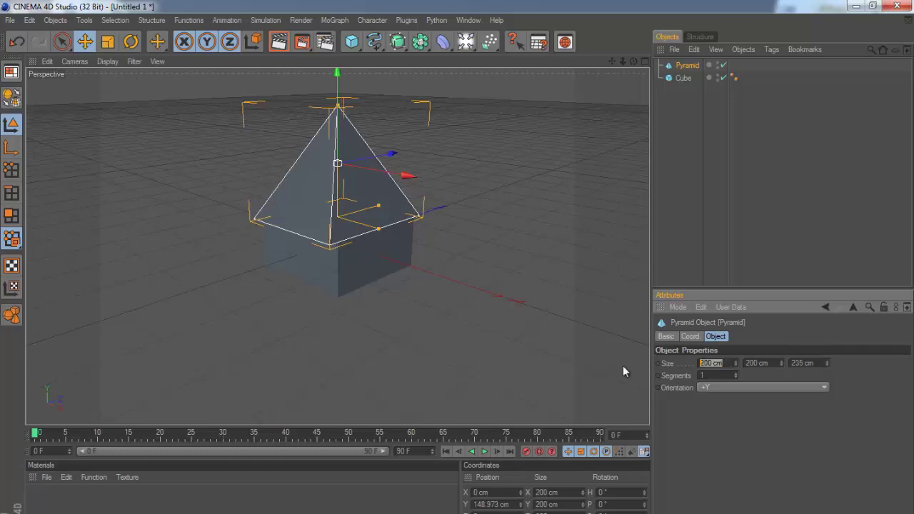
pyautogui.write('235')
pyautogui.moveTo(780, 363); pyautogui.dragTo(459, 342)
pyautogui.write('75')
pyautogui.press('Return')
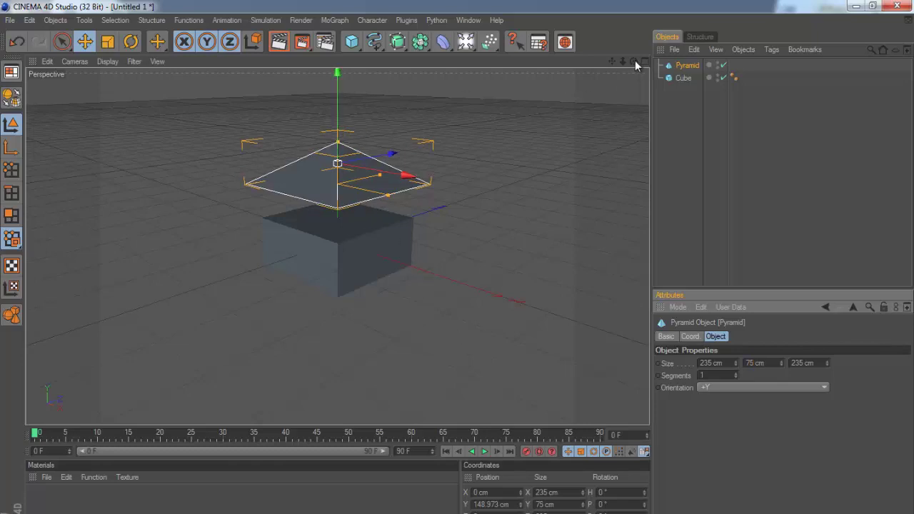
# - Lower the pyramid onto the cube as a roof, to a Y position of about 84.7 cm
pyautogui.moveTo(633, 61); pyautogui.dragTo(457, 276)
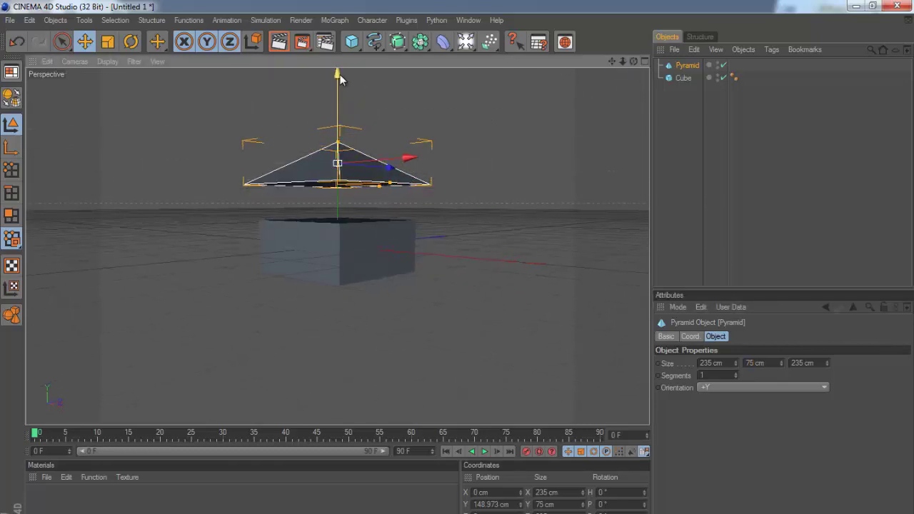
pyautogui.moveTo(337, 74); pyautogui.dragTo(337, 108)
pyautogui.moveTo(457, 276); pyautogui.dragTo(457, 275)
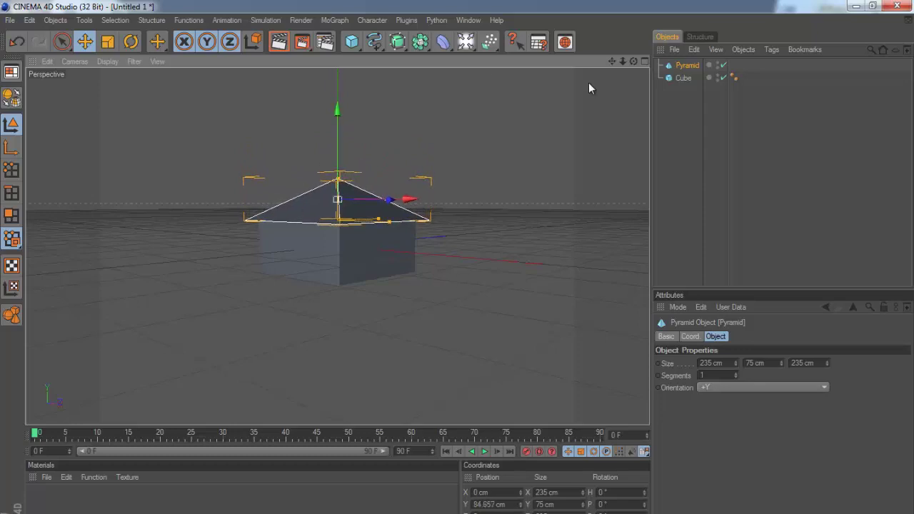
pyautogui.click(783, 116)
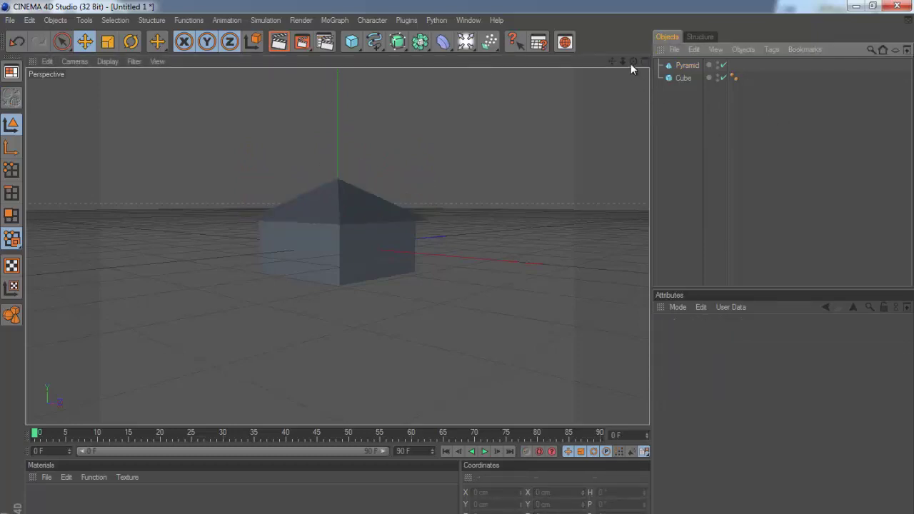
# - Add a second cube and set its X, Y and Z sizes to 25 cm
pyautogui.moveTo(632, 62); pyautogui.dragTo(457, 276)
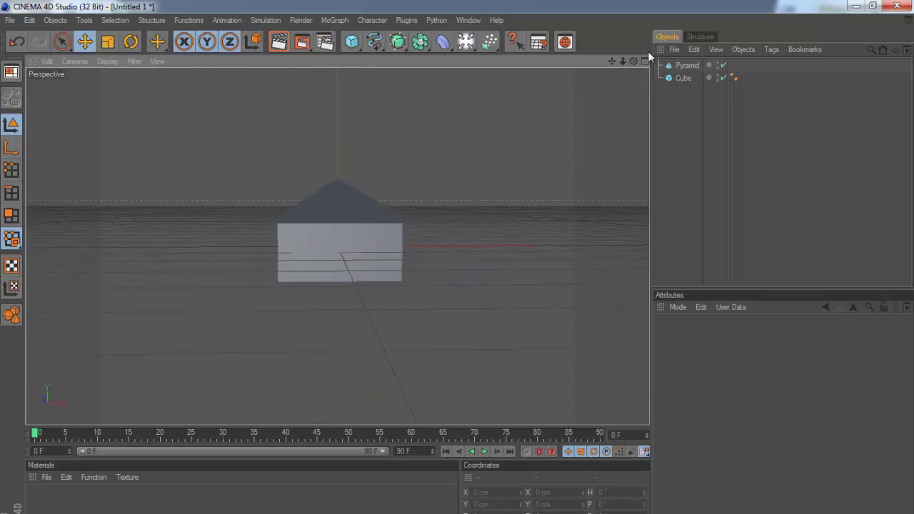
pyautogui.moveTo(632, 62); pyautogui.dragTo(457, 275)
pyautogui.scroll(4, 444, 263)
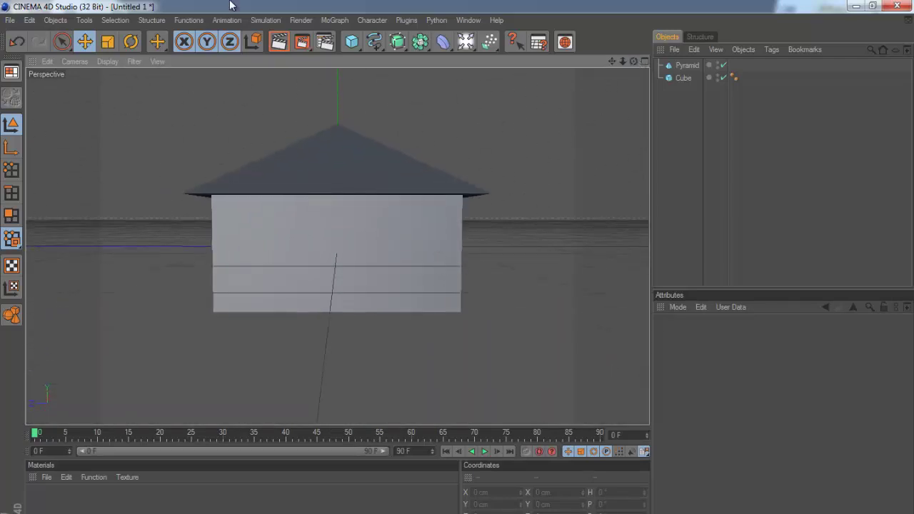
pyautogui.moveTo(355, 45); pyautogui.dragTo(407, 56)
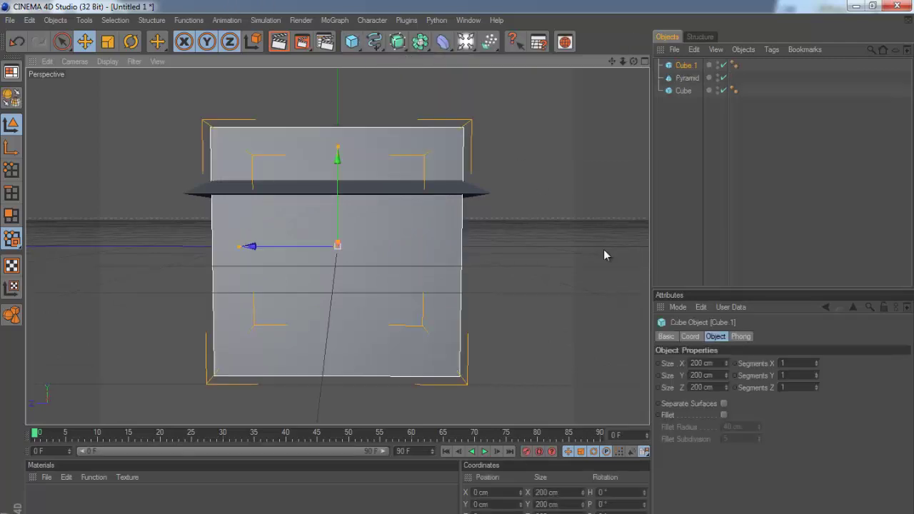
pyautogui.click(709, 363)
pyautogui.moveTo(687, 354); pyautogui.dragTo(637, 347)
pyautogui.write('25')
pyautogui.press('Return')
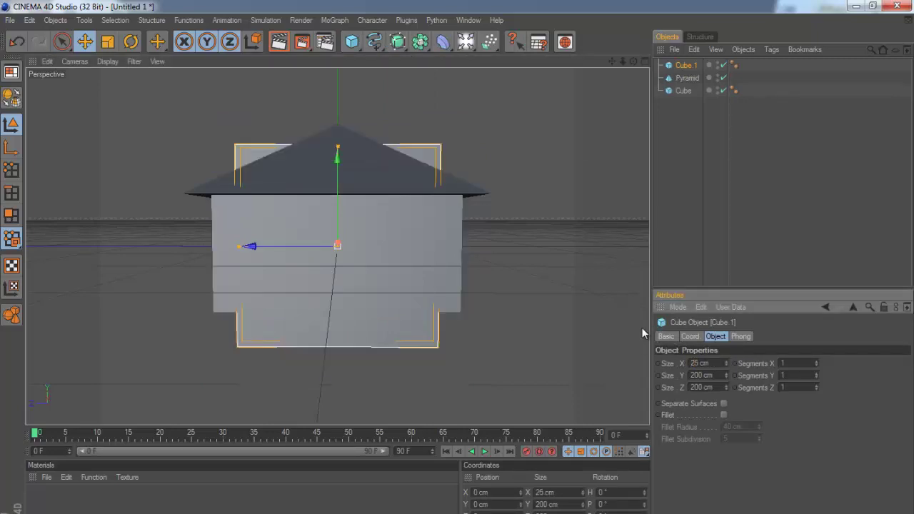
pyautogui.moveTo(710, 387); pyautogui.dragTo(590, 381)
pyautogui.write('25')
pyautogui.moveTo(718, 374); pyautogui.dragTo(624, 376)
pyautogui.write('2')
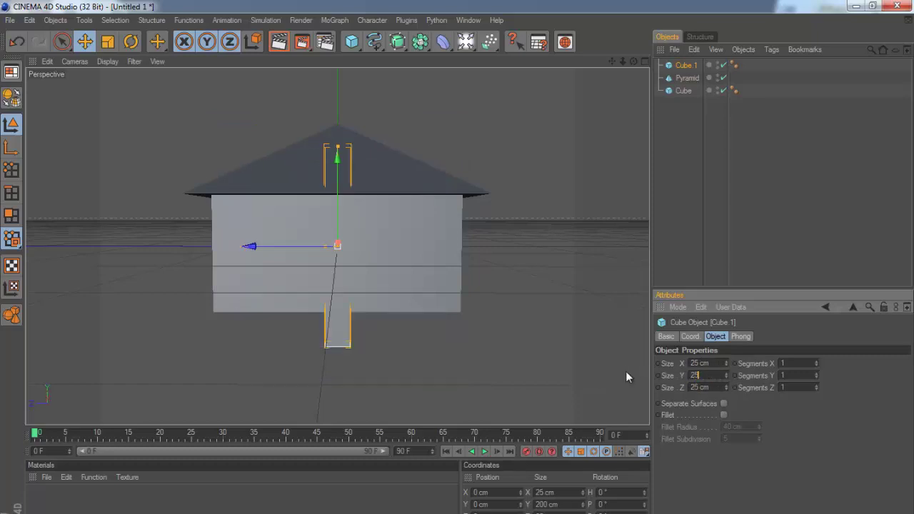
pyautogui.write('5')
pyautogui.press('Return')
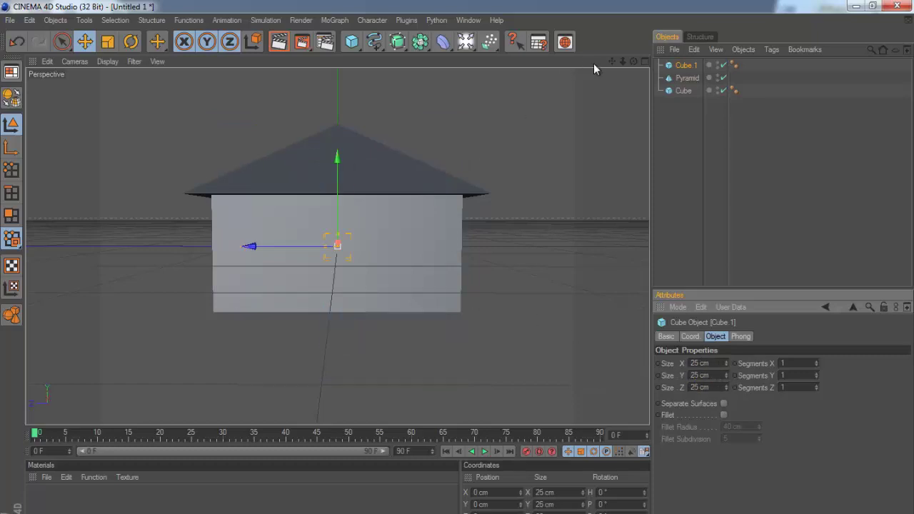
# - Move the small cube along X out to the house wall, to about -101.3 cm
pyautogui.moveTo(634, 60); pyautogui.dragTo(453, 279)
pyautogui.moveTo(356, 223); pyautogui.dragTo(335, 249)
pyautogui.moveTo(449, 281); pyautogui.dragTo(457, 275)
# - Resize the small cube to 25 cm in X and 40 cm in both Y and Z
pyautogui.moveTo(632, 61); pyautogui.dragTo(613, 73)
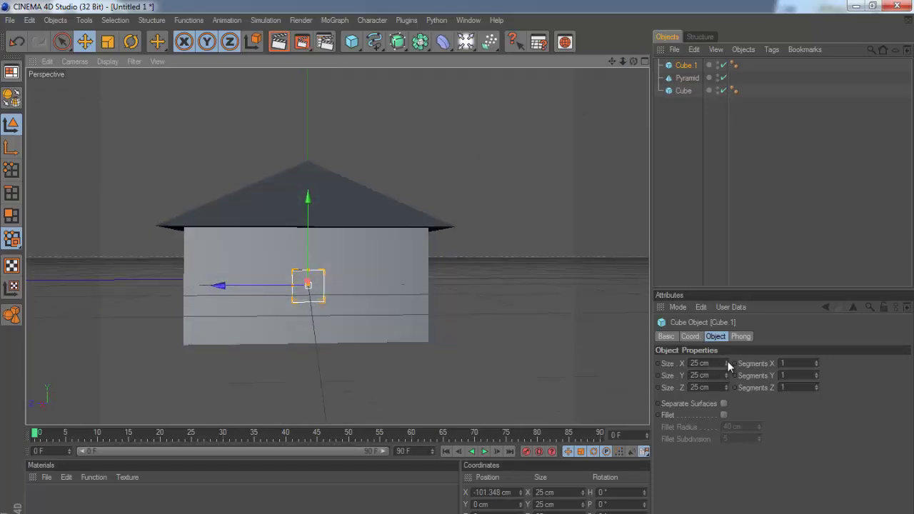
pyautogui.moveTo(727, 361)
pyautogui.mouseDown()
pyautogui.moveTo(750, 322)
pyautogui.moveTo(726, 358)
pyautogui.mouseUp()
pyautogui.write('25')
pyautogui.press('Return')
pyautogui.click(712, 374)
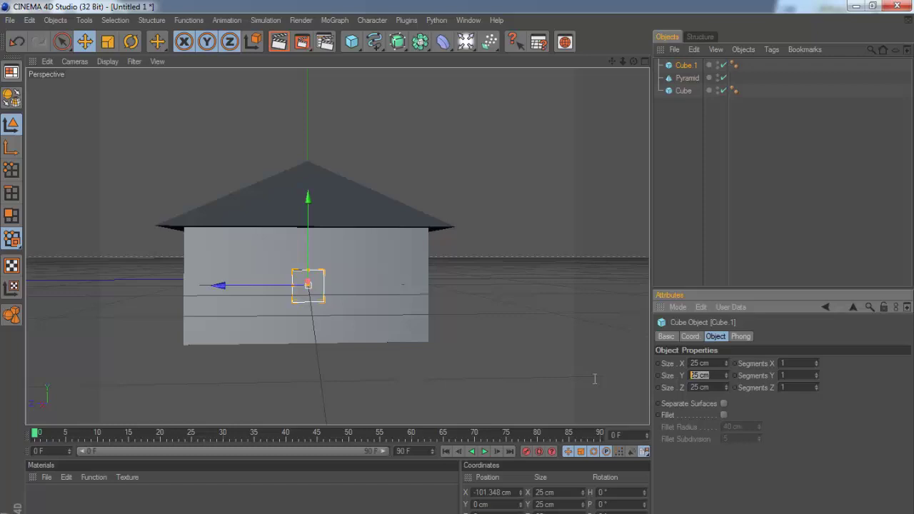
pyautogui.write('40')
pyautogui.click(719, 388)
pyautogui.write('40')
pyautogui.press('Return')
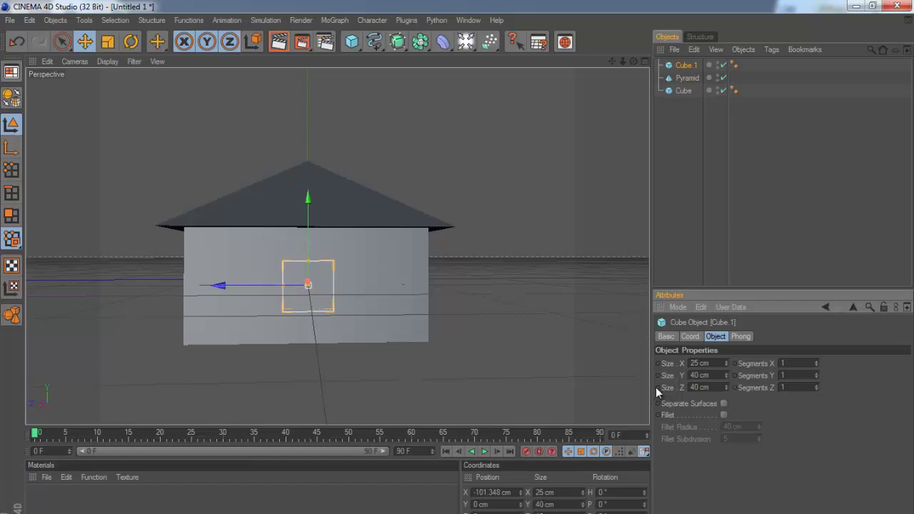
# - Position the small cube as a window near one end of the wall, at about X -98.4 cm and Y 14.3 cm
pyautogui.moveTo(238, 284); pyautogui.dragTo(159, 285)
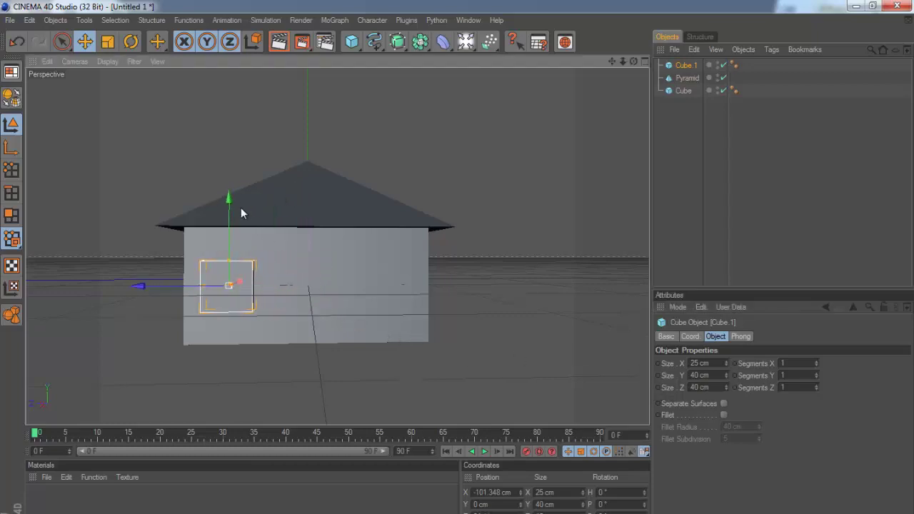
pyautogui.moveTo(232, 204); pyautogui.dragTo(231, 186)
pyautogui.moveTo(456, 281); pyautogui.dragTo(457, 281)
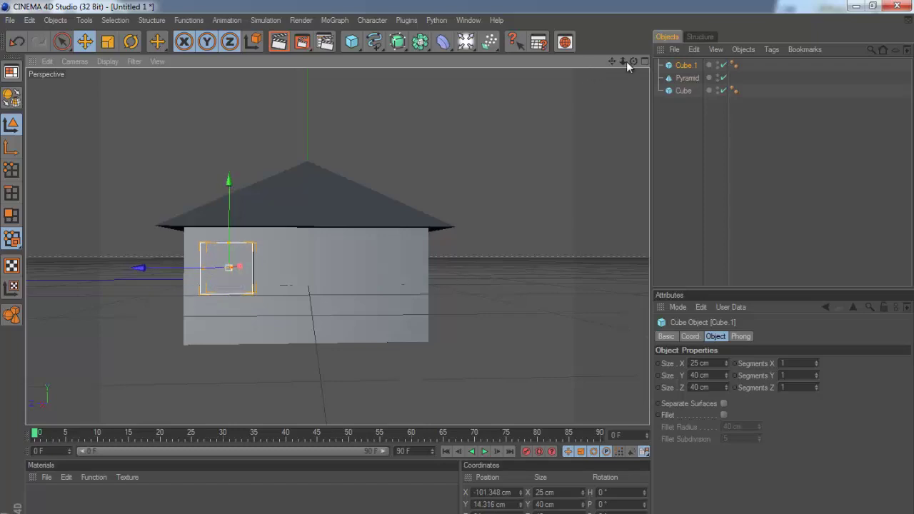
pyautogui.moveTo(632, 62); pyautogui.dragTo(457, 275)
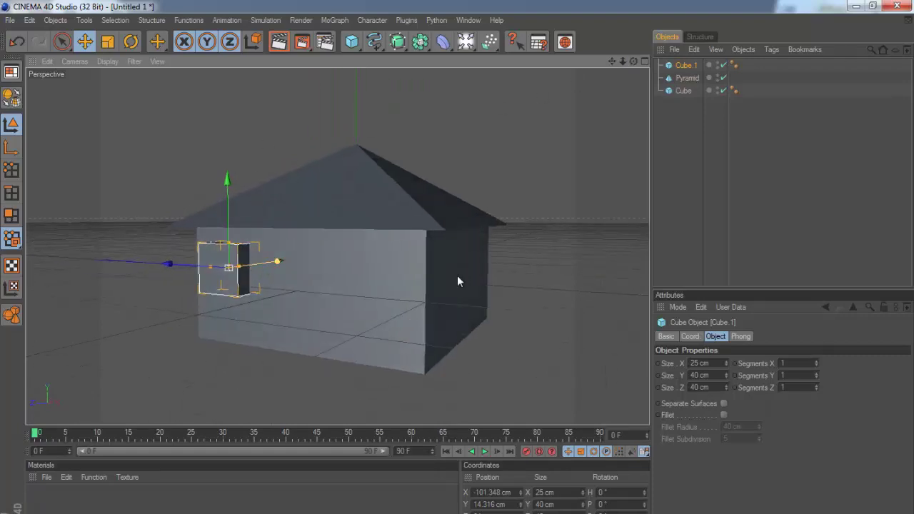
pyautogui.moveTo(260, 262); pyautogui.dragTo(264, 261)
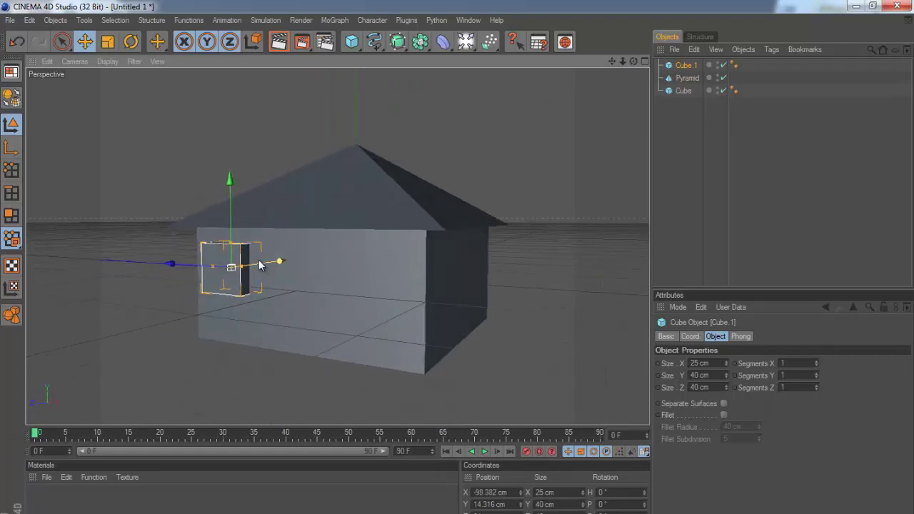
# - Duplicate the window cube and move the copy along Z to the opposite end of the same wall
pyautogui.hotkey('ctrl', 'c')
pyautogui.hotkey('ctrl', 'v')
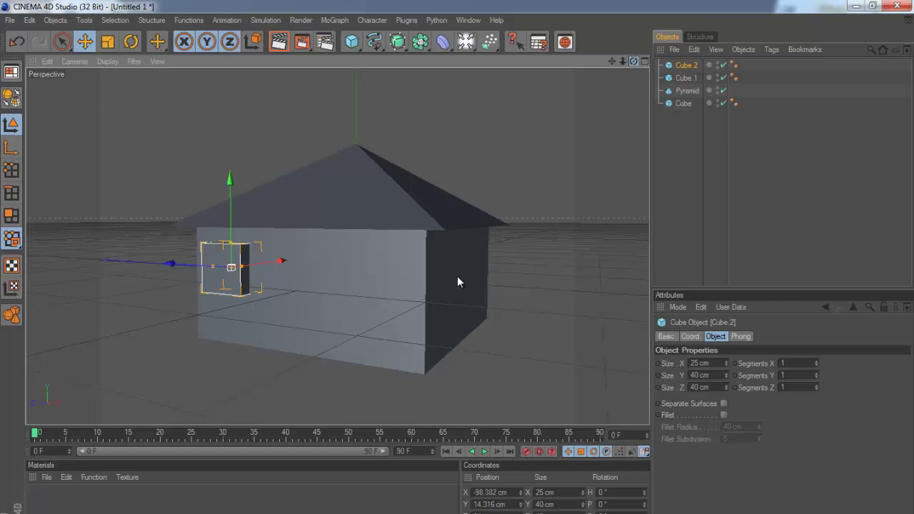
pyautogui.moveTo(456, 281); pyautogui.dragTo(445, 278)
pyautogui.moveTo(173, 270); pyautogui.dragTo(234, 269)
pyautogui.moveTo(459, 277); pyautogui.dragTo(457, 275)
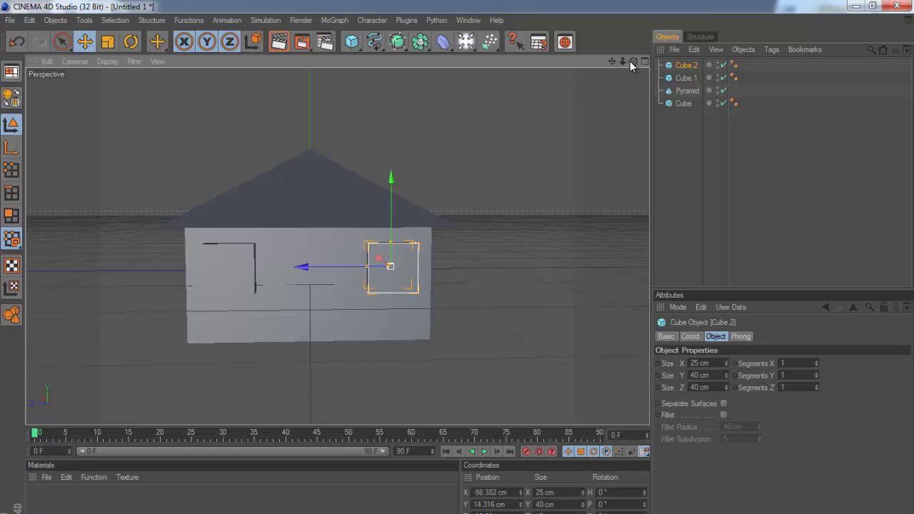
pyautogui.moveTo(632, 61); pyautogui.dragTo(457, 277)
pyautogui.moveTo(353, 265); pyautogui.dragTo(457, 276)
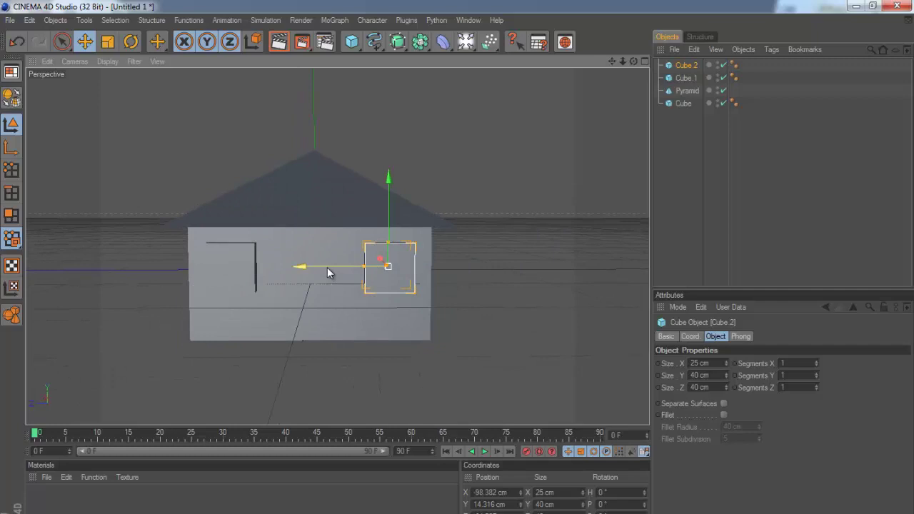
pyautogui.moveTo(327, 267); pyautogui.dragTo(456, 276)
pyautogui.click(804, 120)
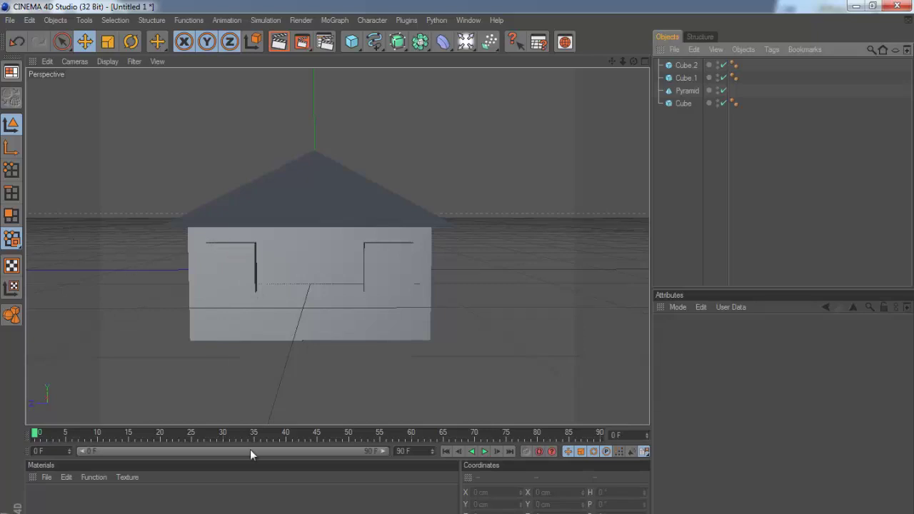
# - Create a new material and assign a Gradient texture to its Color channel
pyautogui.doubleClick(44, 507)
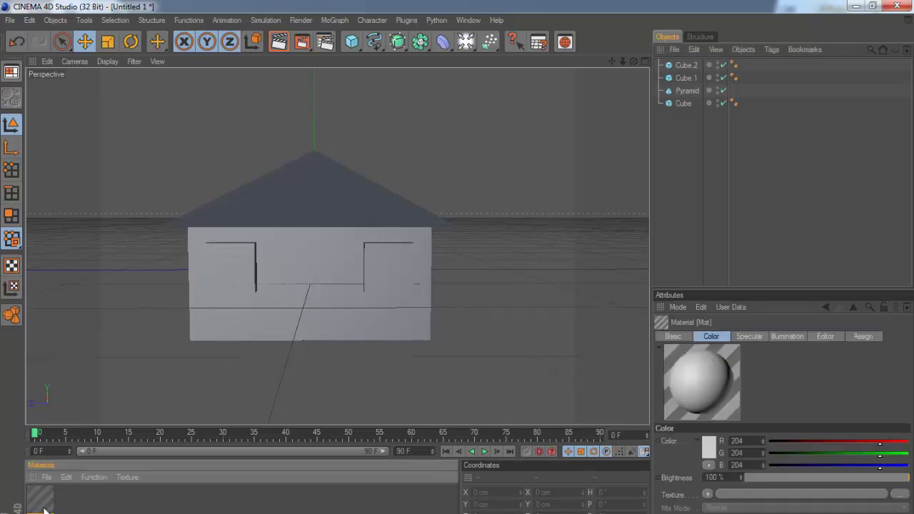
pyautogui.doubleClick(41, 501)
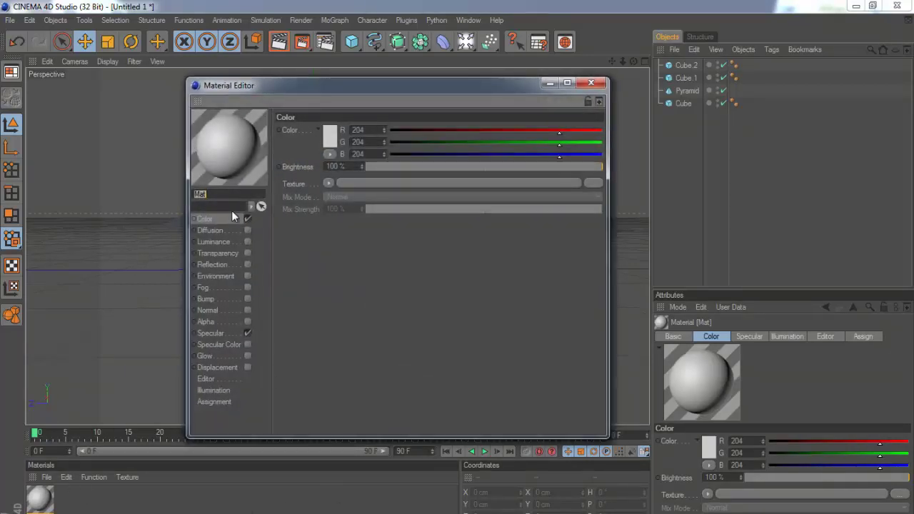
pyautogui.click(327, 184)
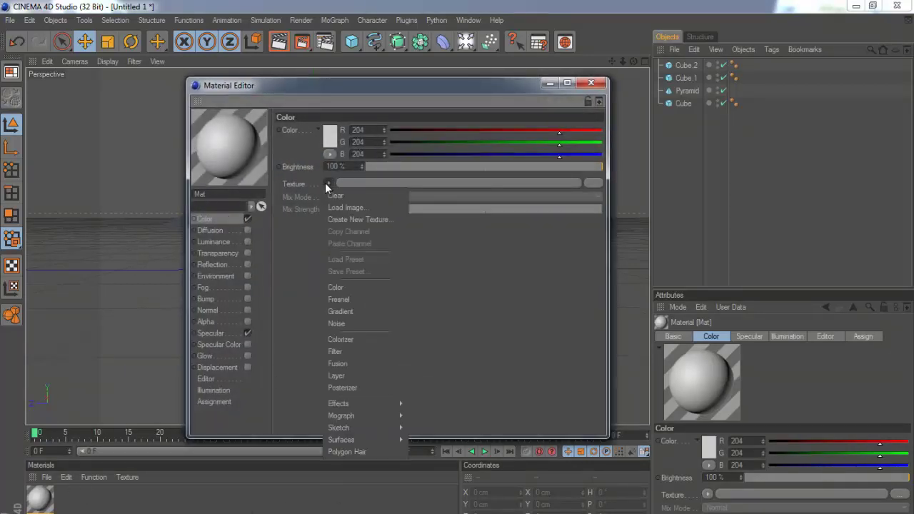
pyautogui.click(346, 311)
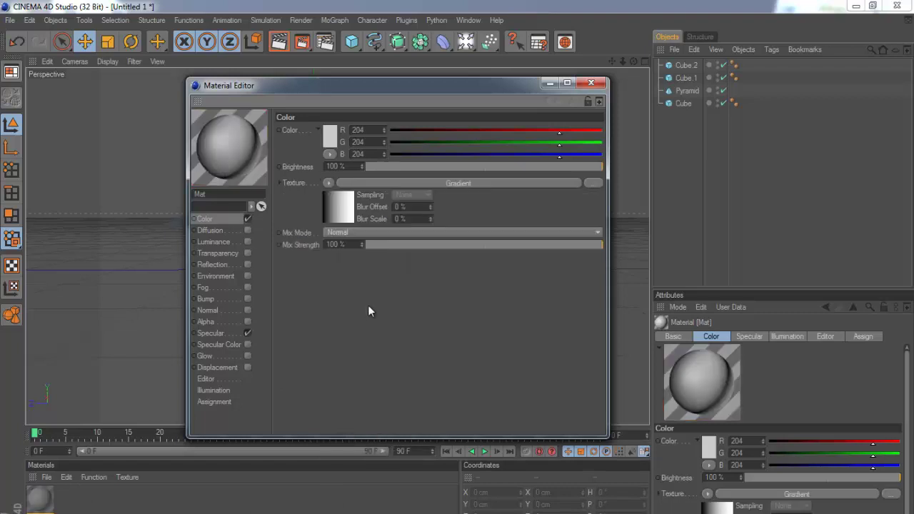
# - Open the material's gradient and colour its start knot red (RGB 175, 42, 42) and its end knot RGB 161, 50, 50
pyautogui.click(337, 212)
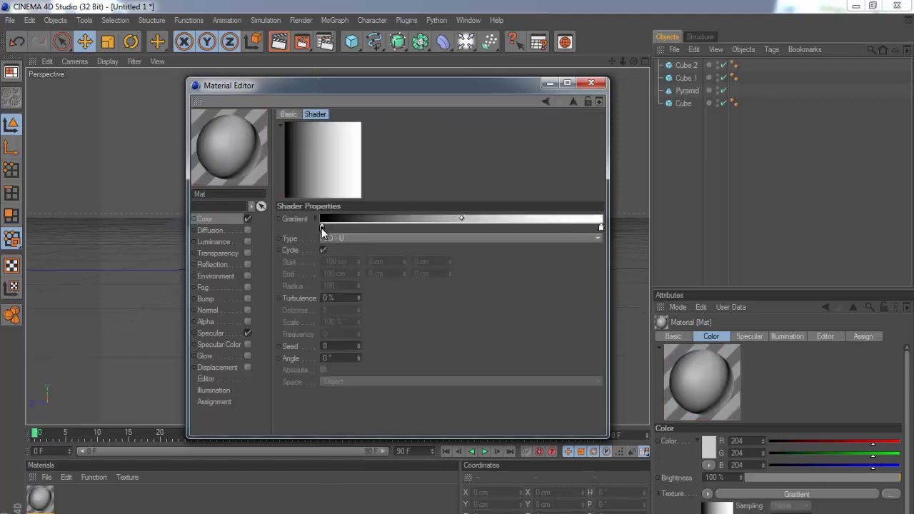
pyautogui.doubleClick(321, 227)
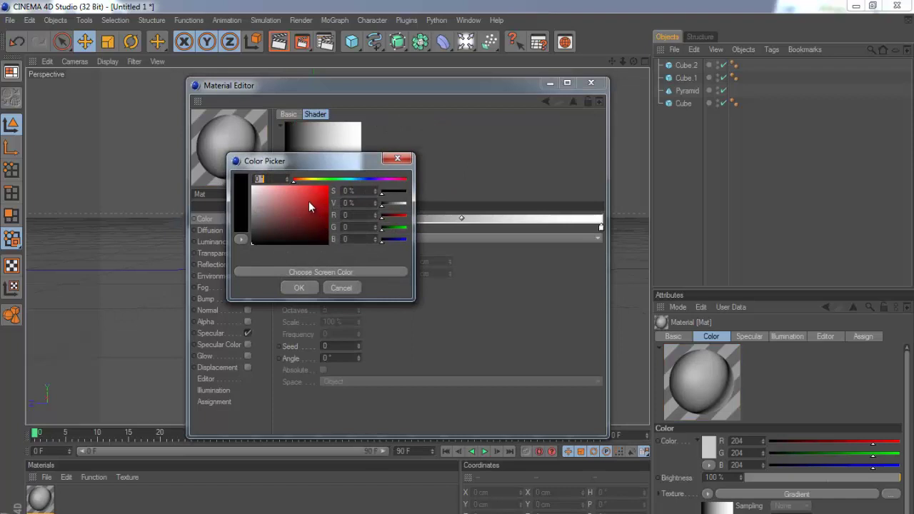
pyautogui.moveTo(309, 202)
pyautogui.mouseDown()
pyautogui.moveTo(338, 200)
pyautogui.moveTo(310, 203)
pyautogui.mouseUp()
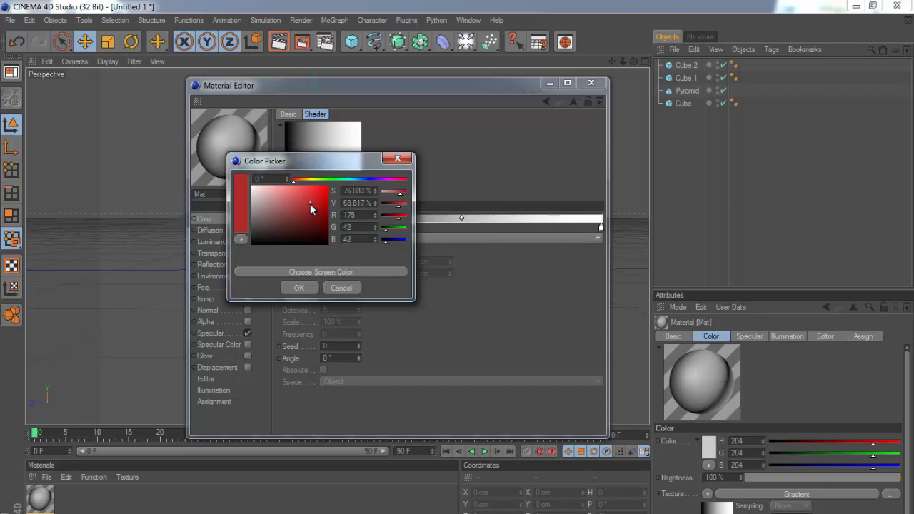
pyautogui.click(298, 287)
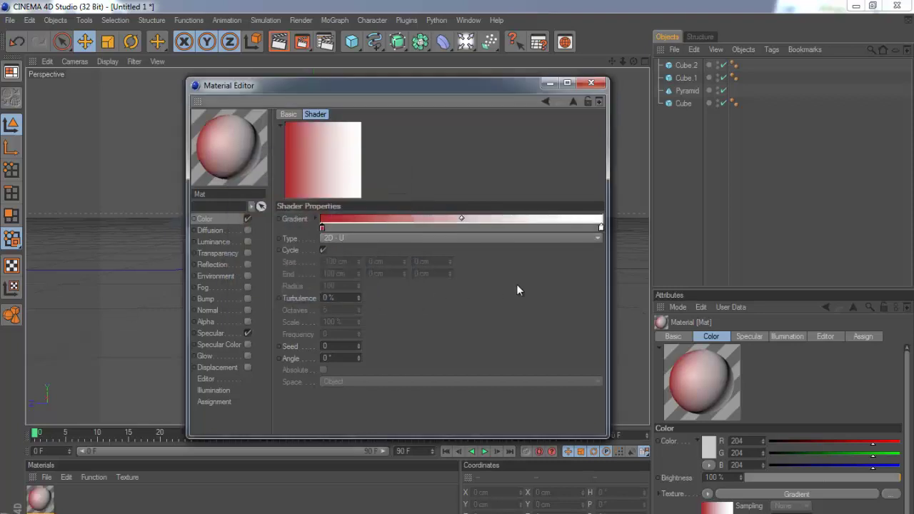
pyautogui.doubleClick(599, 227)
pyautogui.moveTo(574, 220); pyautogui.dragTo(581, 206)
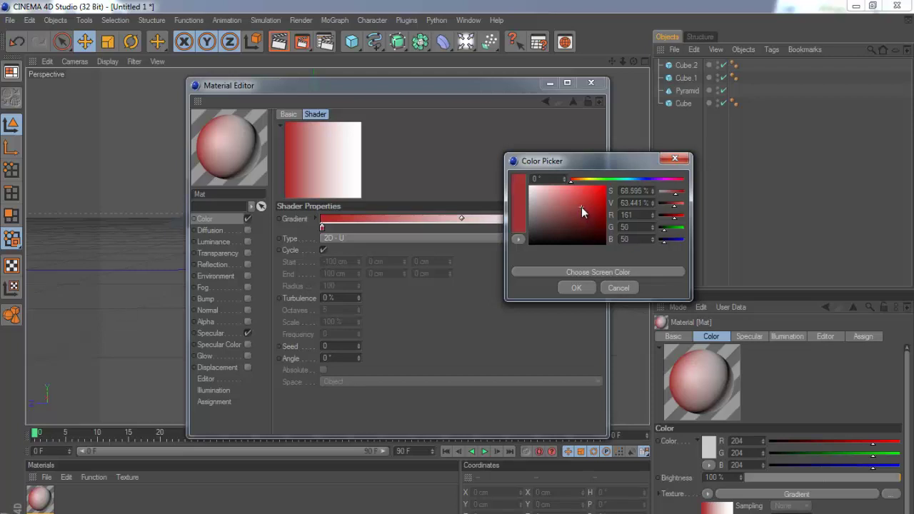
pyautogui.click(577, 287)
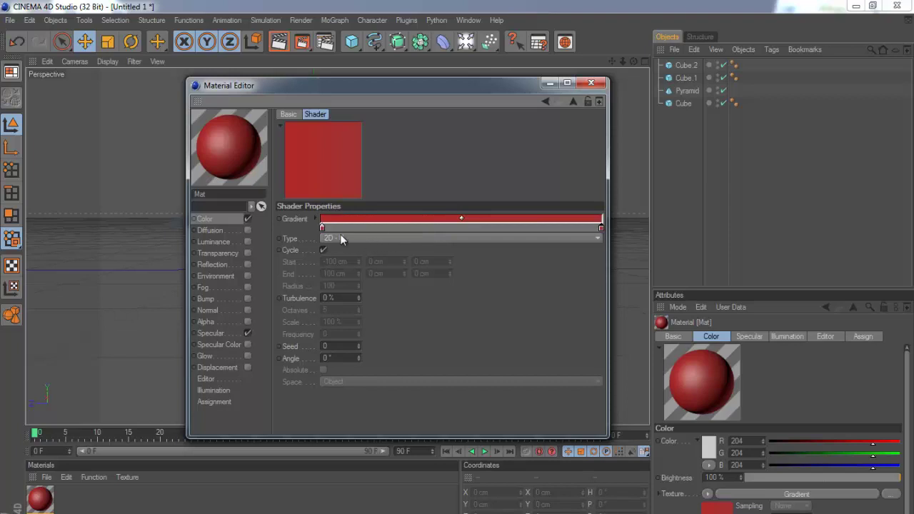
# - Recolour the gradient's start knot a brighter red and its end knot a dark red of RGB 142, 17, 17
pyautogui.doubleClick(321, 227)
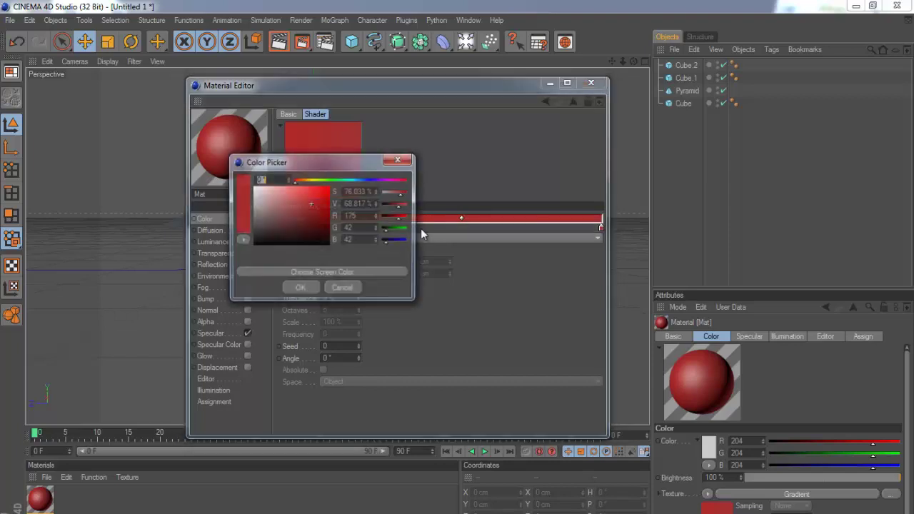
pyautogui.click(320, 195)
pyautogui.click(299, 288)
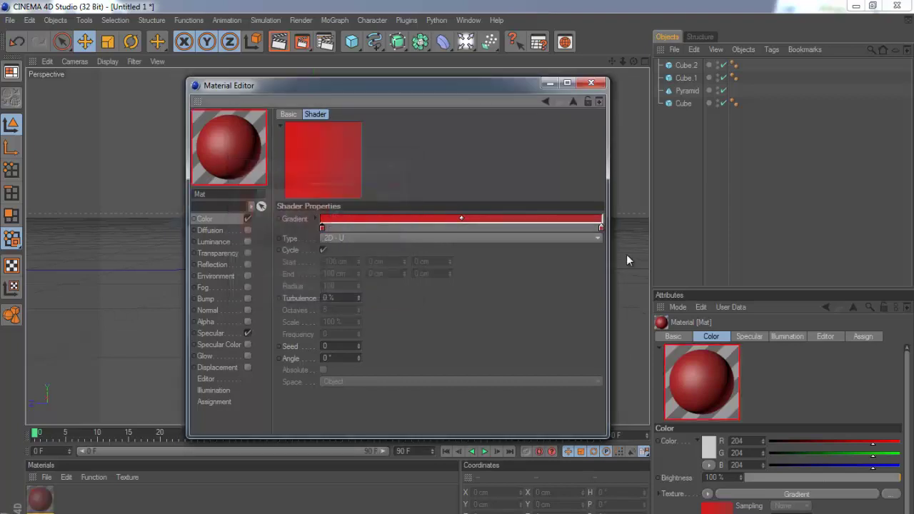
pyautogui.doubleClick(601, 227)
pyautogui.click(600, 212)
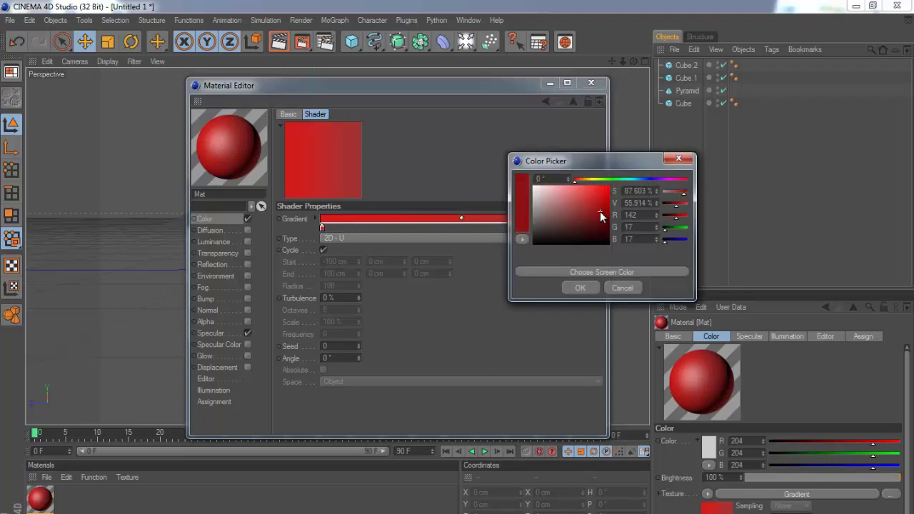
pyautogui.click(581, 288)
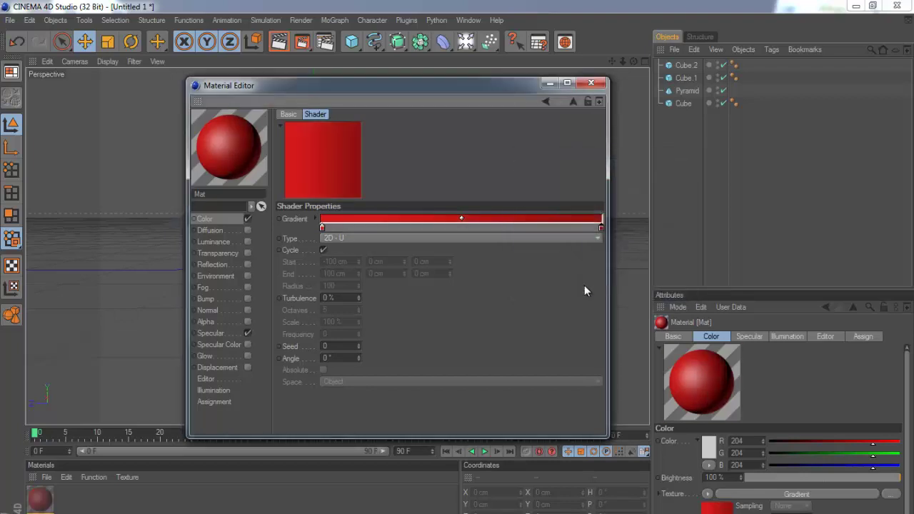
# - Enable the red material's Reflection channel and set its brightness to 3%
pyautogui.click(248, 264)
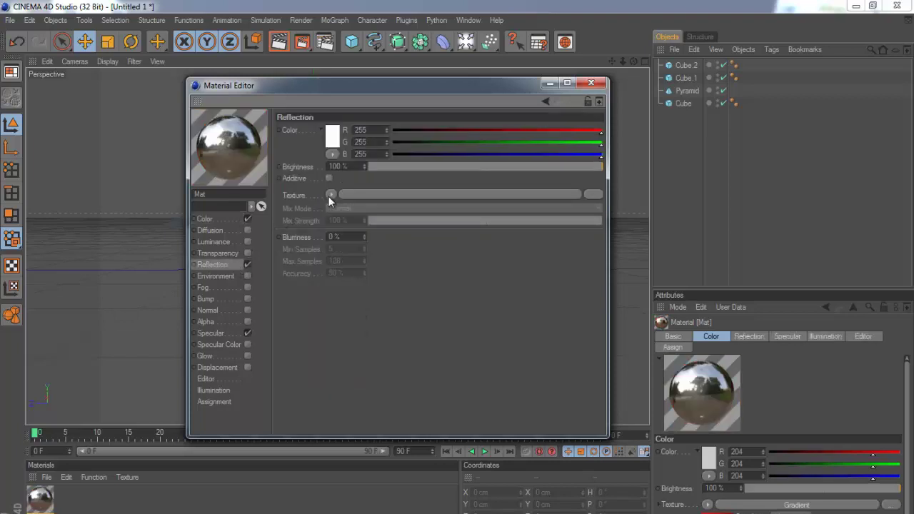
pyautogui.doubleClick(352, 166)
pyautogui.write('3')
pyautogui.press('Return')
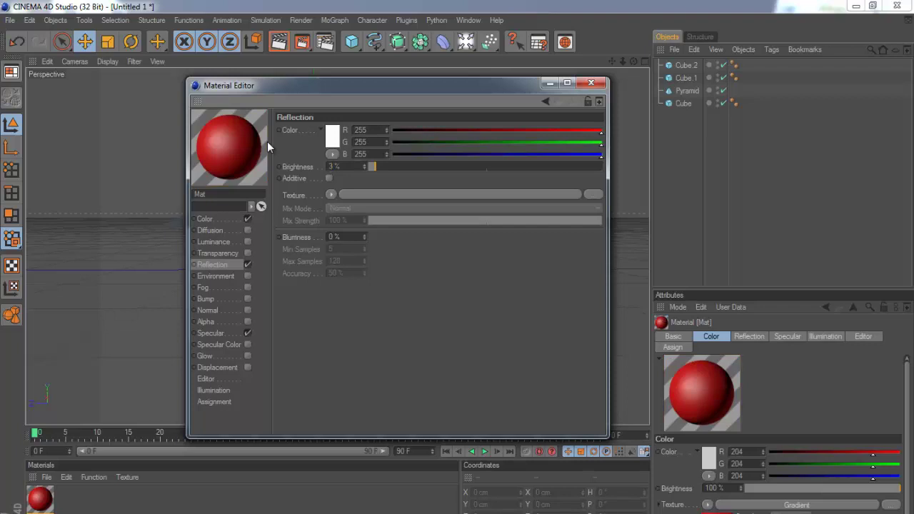
# - Disable the red material's Specular channel and reduce its Reflection brightness to 0%
pyautogui.click(248, 332)
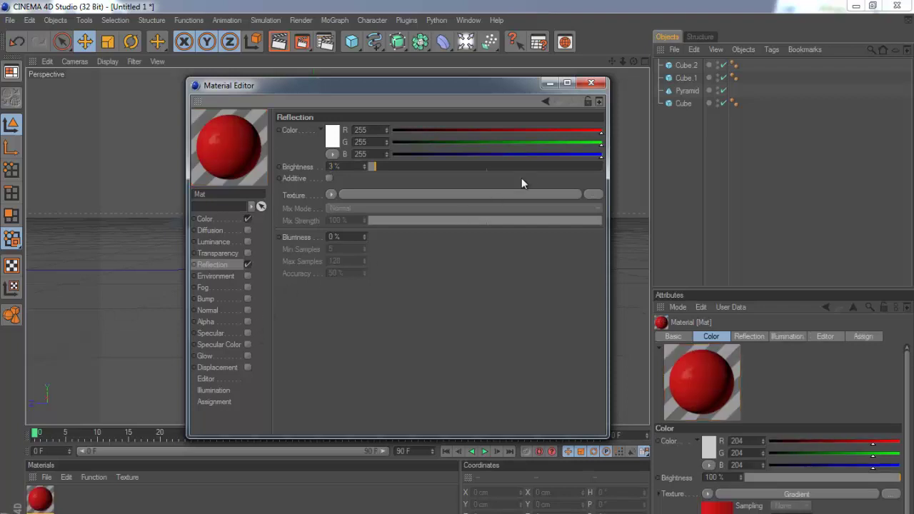
pyautogui.doubleClick(347, 166)
pyautogui.write('0')
pyautogui.press('Return')
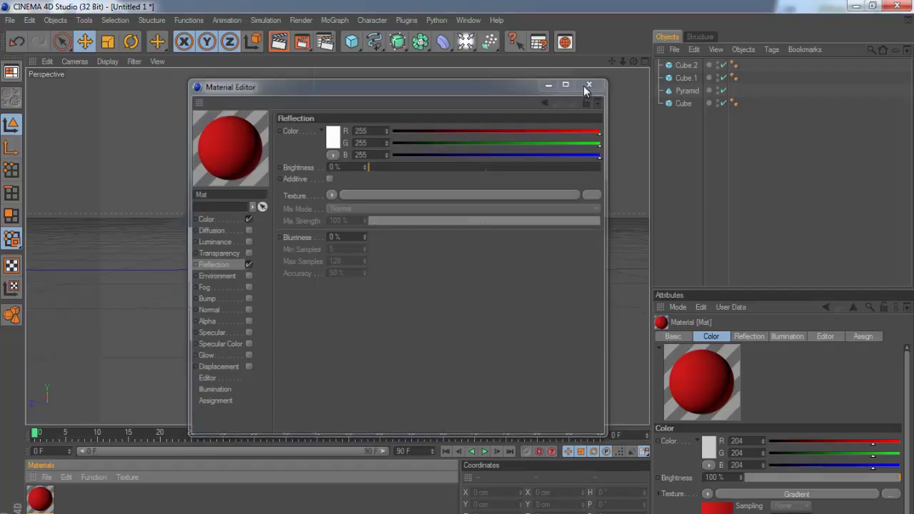
# - Close the Material Editor and apply the red material to the Pyramid roof
pyautogui.click(590, 83)
pyautogui.moveTo(42, 499); pyautogui.dragTo(683, 96)
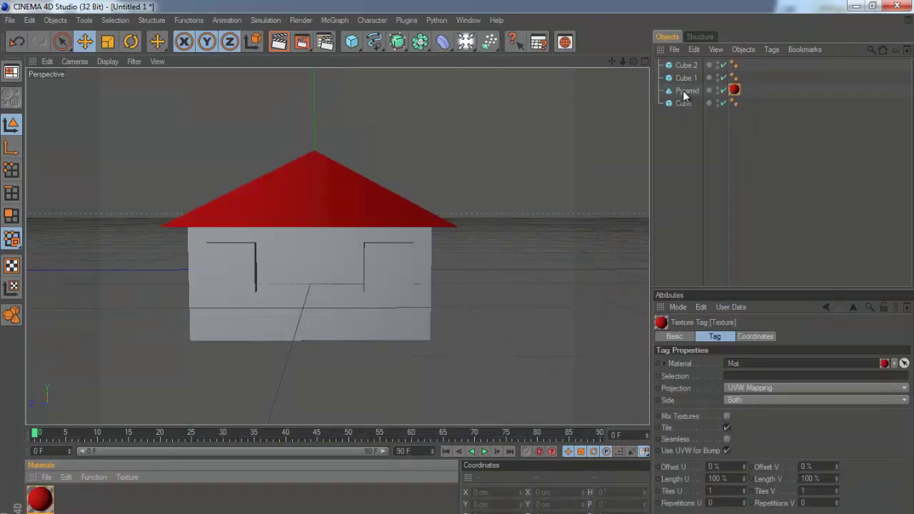
pyautogui.moveTo(633, 62); pyautogui.dragTo(457, 277)
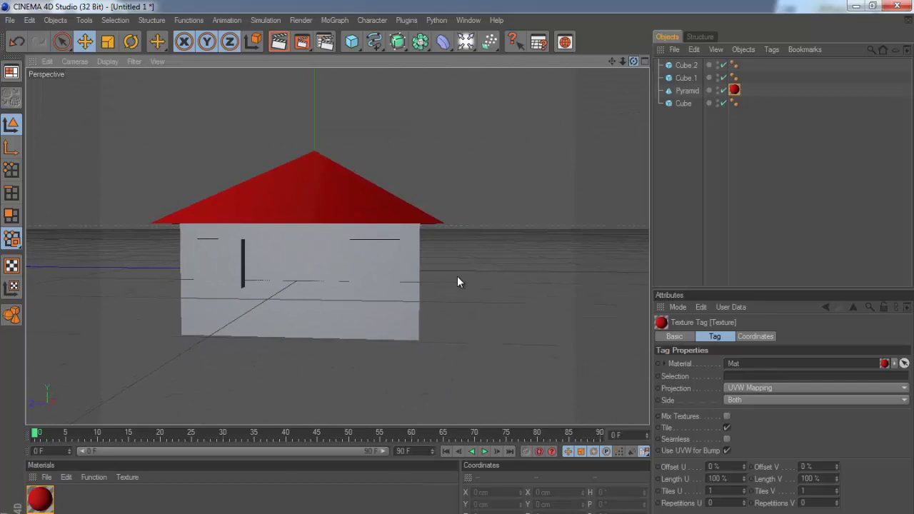
# - Create a second material and assign a Gradient texture to its Color channel
pyautogui.doubleClick(61, 503)
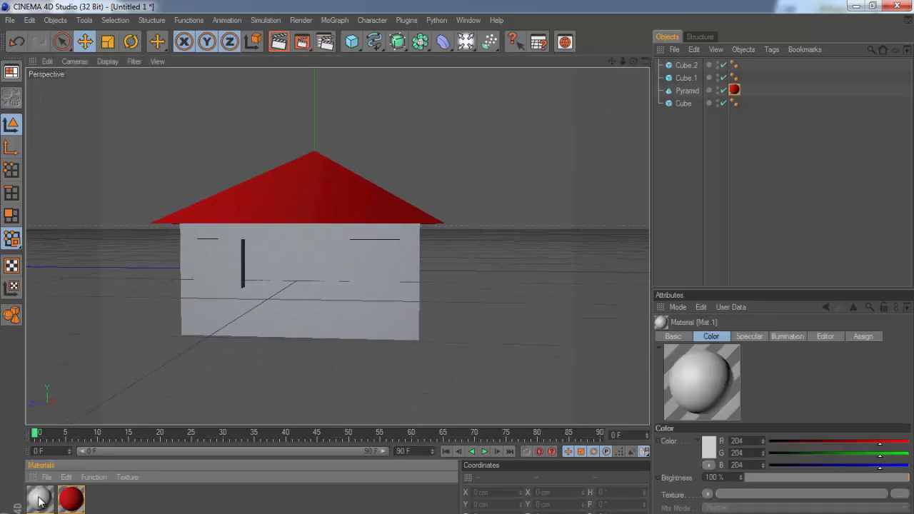
pyautogui.doubleClick(40, 500)
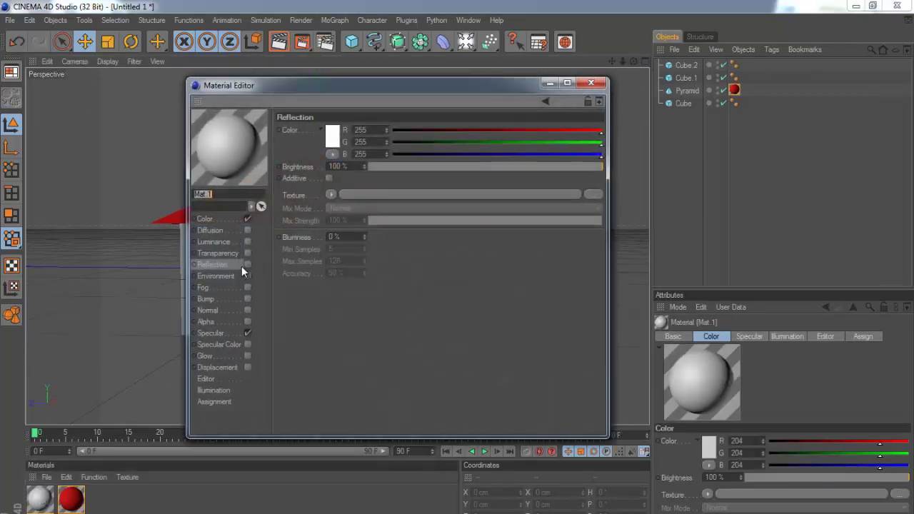
pyautogui.click(206, 219)
pyautogui.click(328, 183)
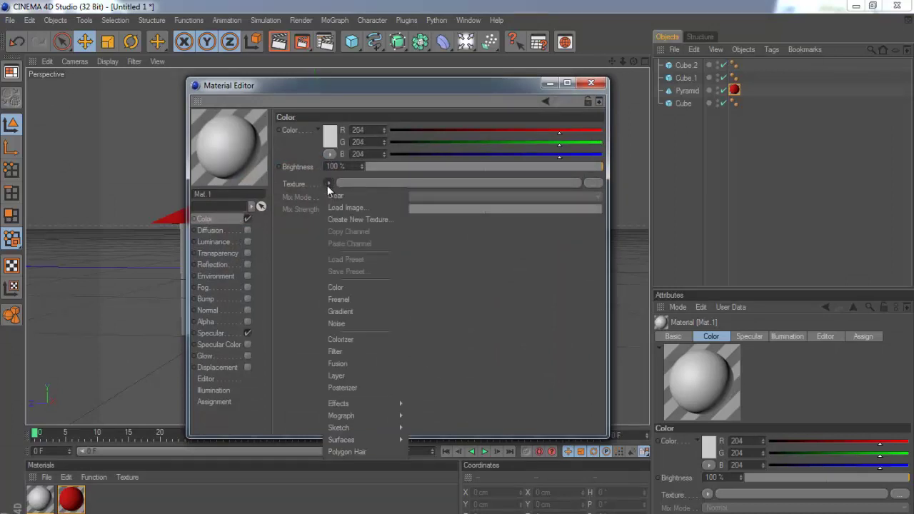
pyautogui.click(347, 311)
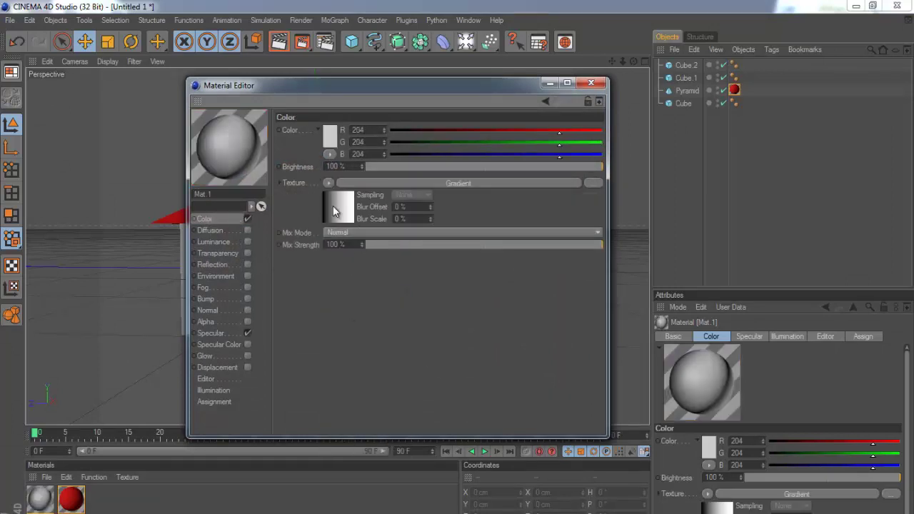
# - Colour the second material's gradient from light grey (RGB 164, 164, 164) at the start knot to RGB 117, 117, 117 at the end knot
pyautogui.click(335, 210)
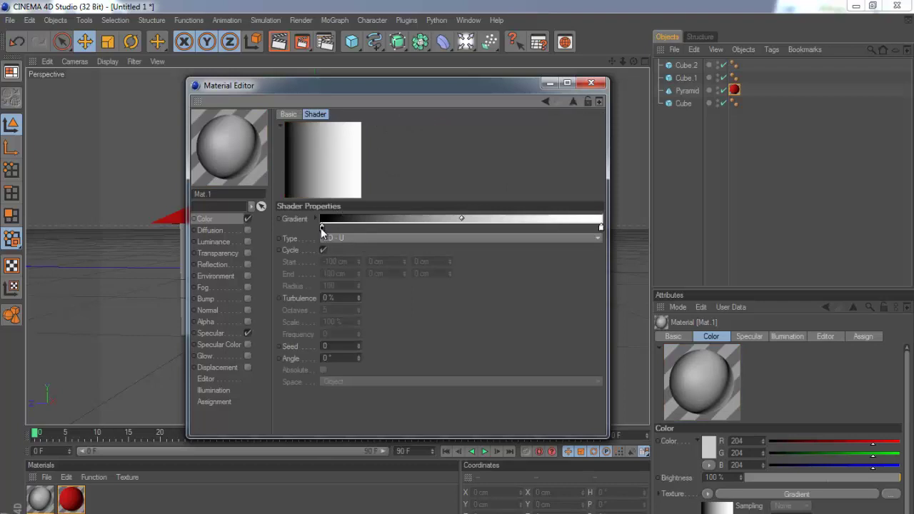
pyautogui.doubleClick(321, 227)
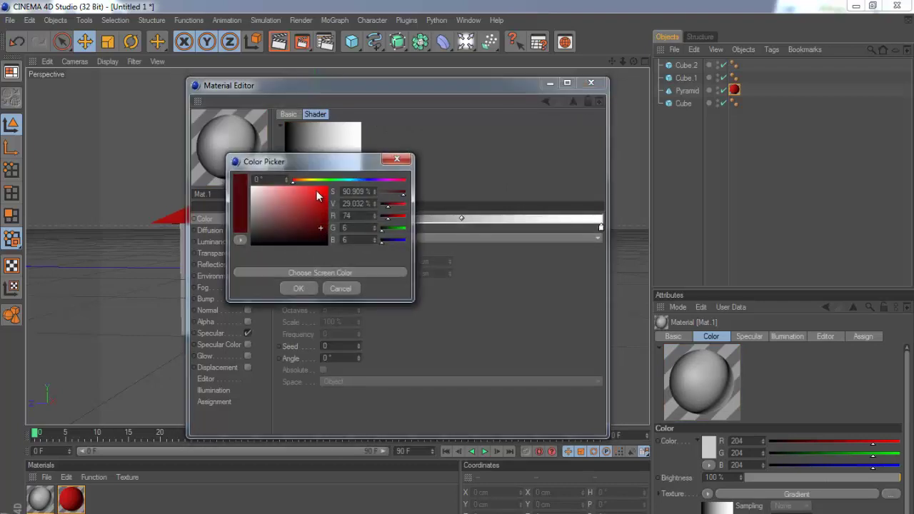
pyautogui.moveTo(279, 227); pyautogui.dragTo(244, 209)
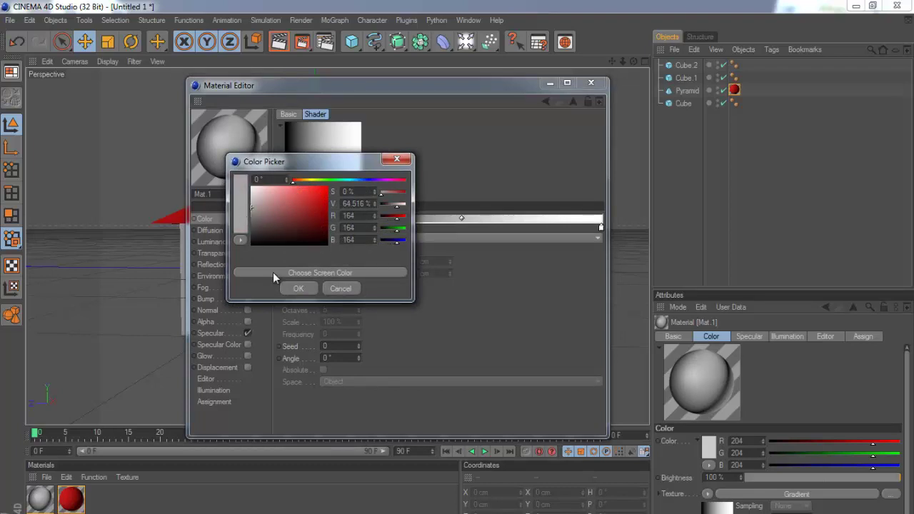
pyautogui.click(298, 288)
pyautogui.doubleClick(600, 229)
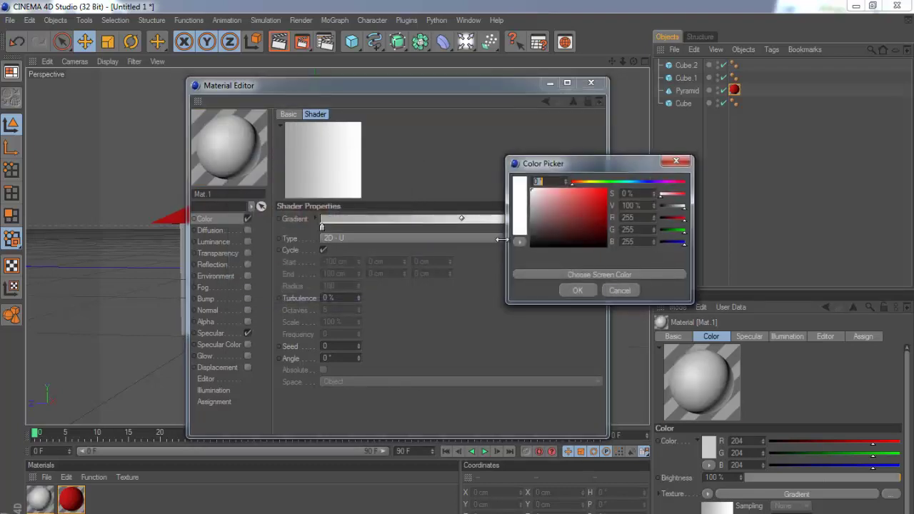
pyautogui.moveTo(532, 222); pyautogui.dragTo(523, 224)
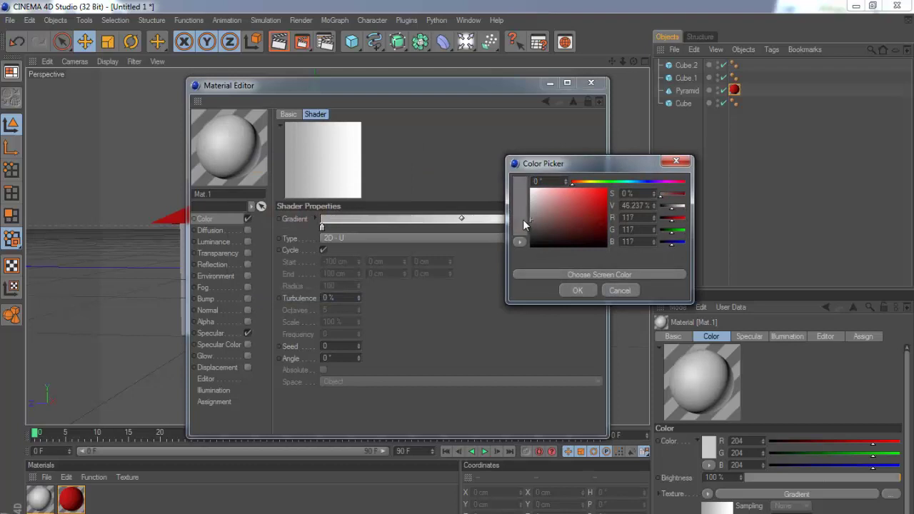
pyautogui.click(577, 289)
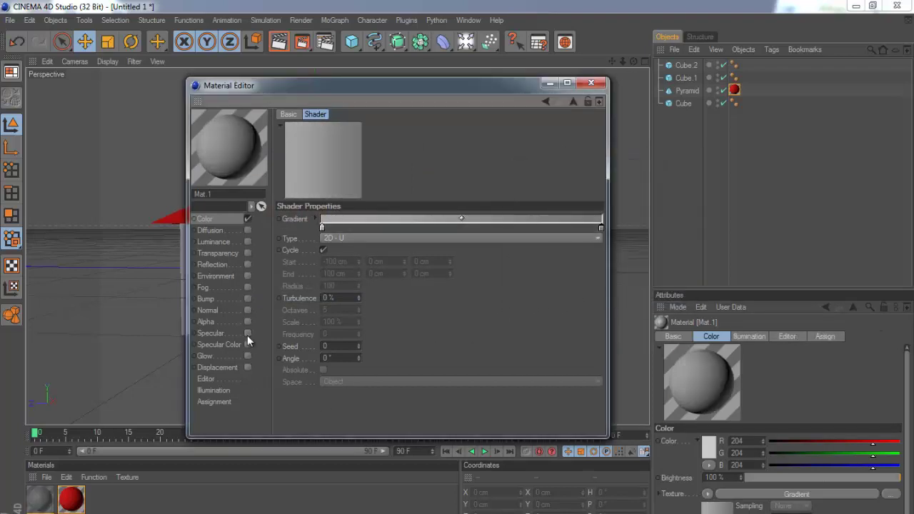
# - Close the Material Editor and apply the grey gradient material to the Cube that forms the house walls
pyautogui.click(591, 84)
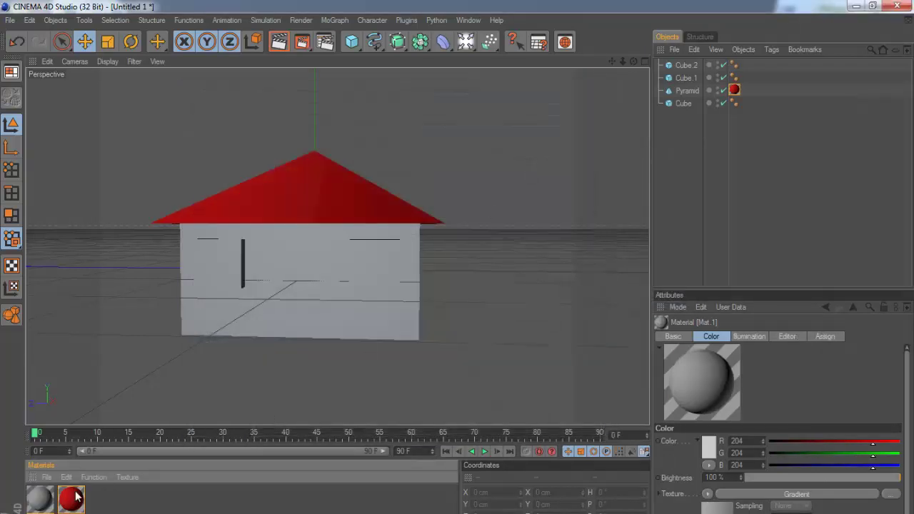
pyautogui.moveTo(690, 107); pyautogui.dragTo(688, 107)
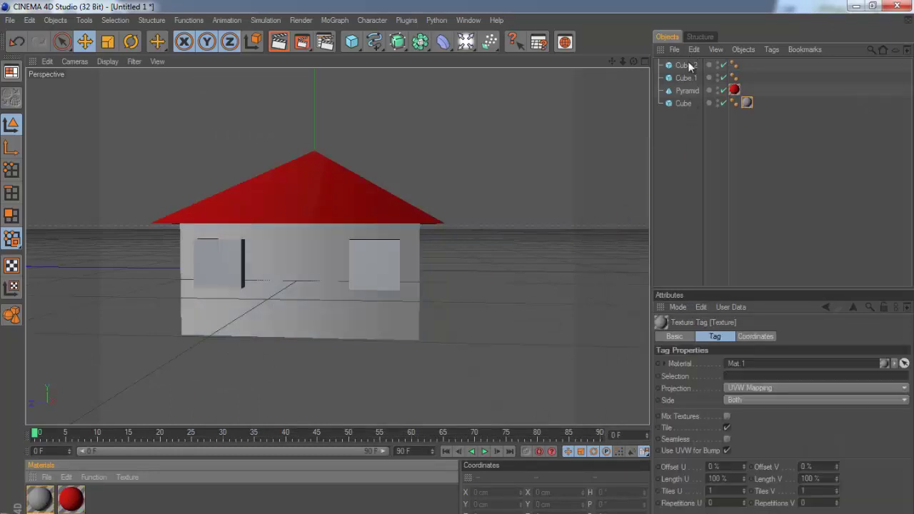
# - Create a third material with Specular disabled and a Gradient texture in its Color channel
pyautogui.doubleClick(101, 503)
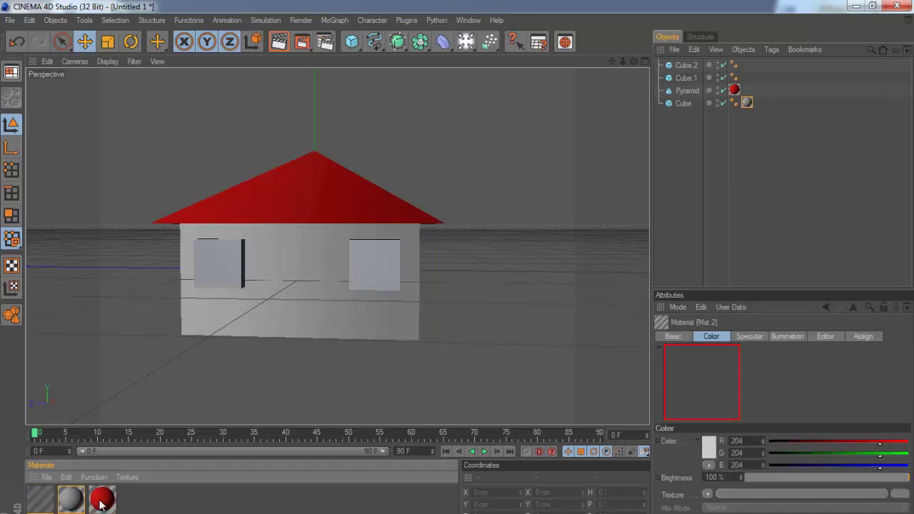
pyautogui.doubleClick(42, 499)
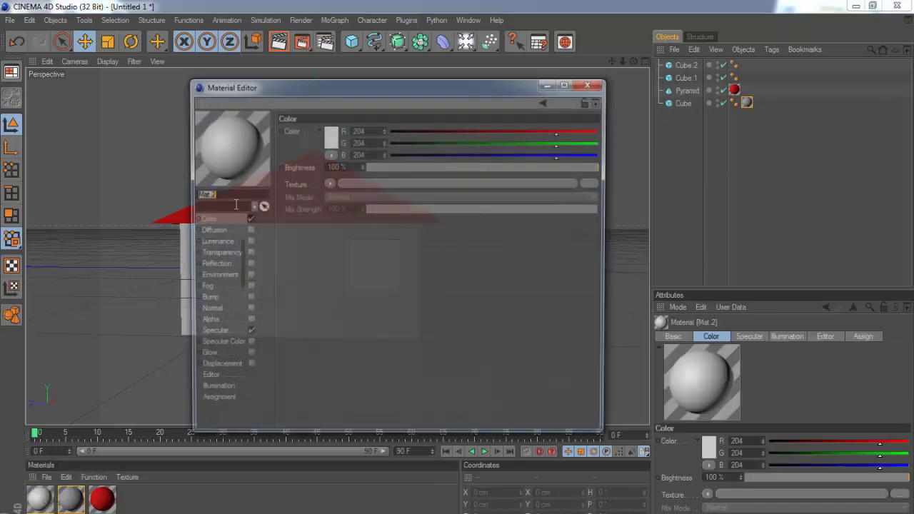
pyautogui.click(247, 332)
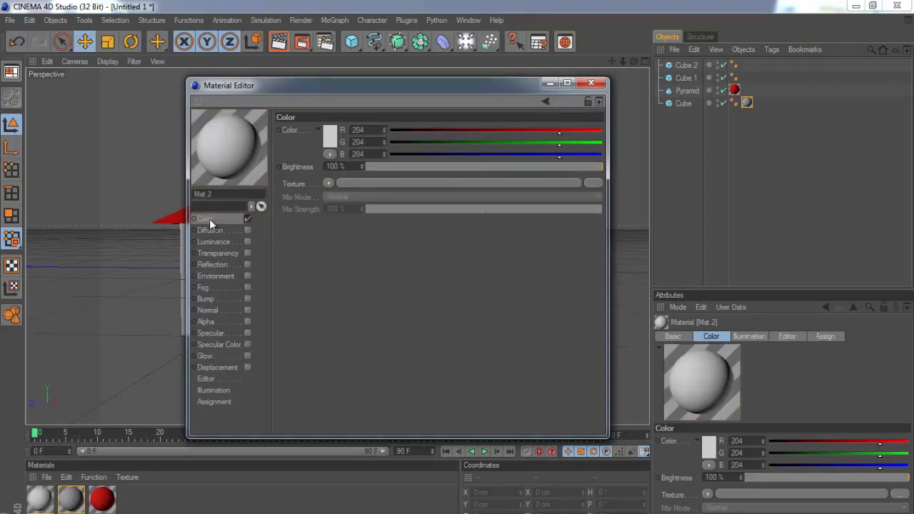
pyautogui.click(328, 183)
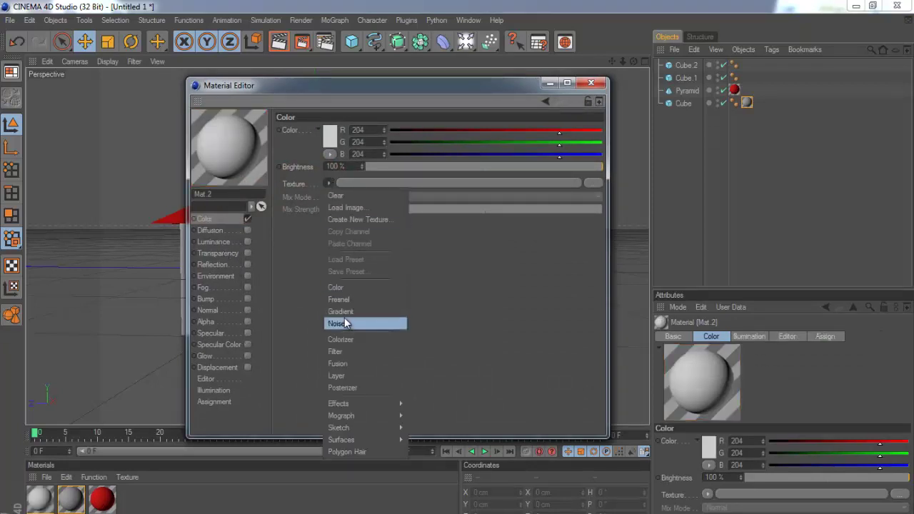
pyautogui.click(344, 319)
pyautogui.click(328, 183)
pyautogui.click(356, 329)
# - Open the third material's gradient and set its start knot to a bright blue
pyautogui.click(336, 206)
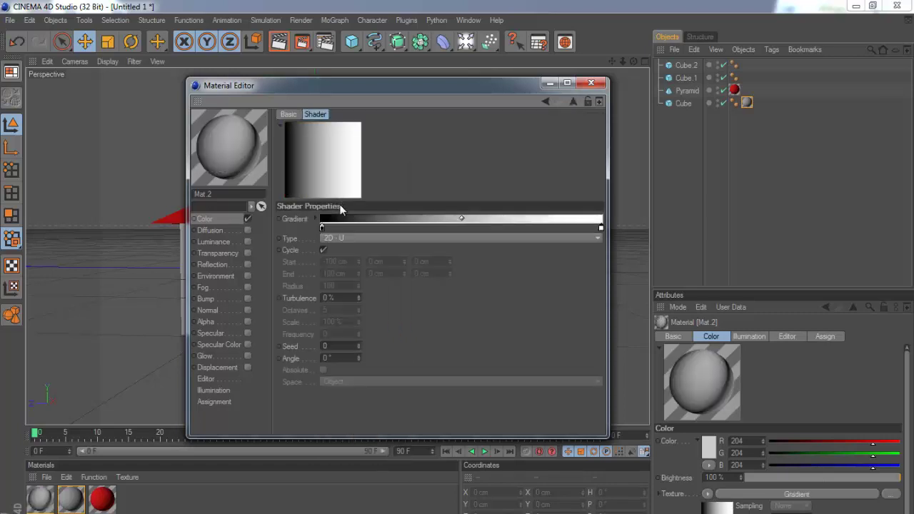
pyautogui.doubleClick(322, 228)
pyautogui.moveTo(332, 177); pyautogui.dragTo(355, 177)
pyautogui.moveTo(319, 204); pyautogui.dragTo(342, 187)
pyautogui.click(309, 287)
# - Set the end knot of the third material's gradient to a darker blue with a hue of 206° and full saturation
pyautogui.doubleClick(601, 228)
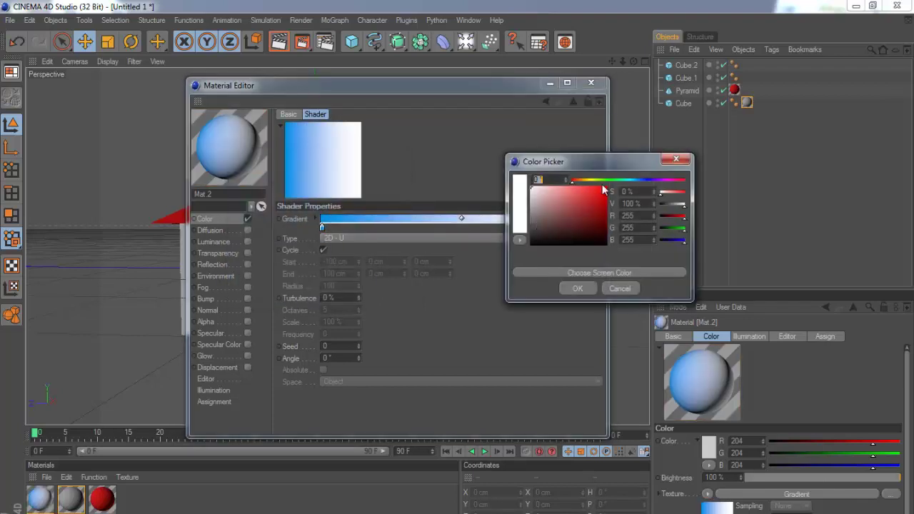
pyautogui.moveTo(610, 180); pyautogui.dragTo(638, 183)
pyautogui.moveTo(596, 212); pyautogui.dragTo(618, 205)
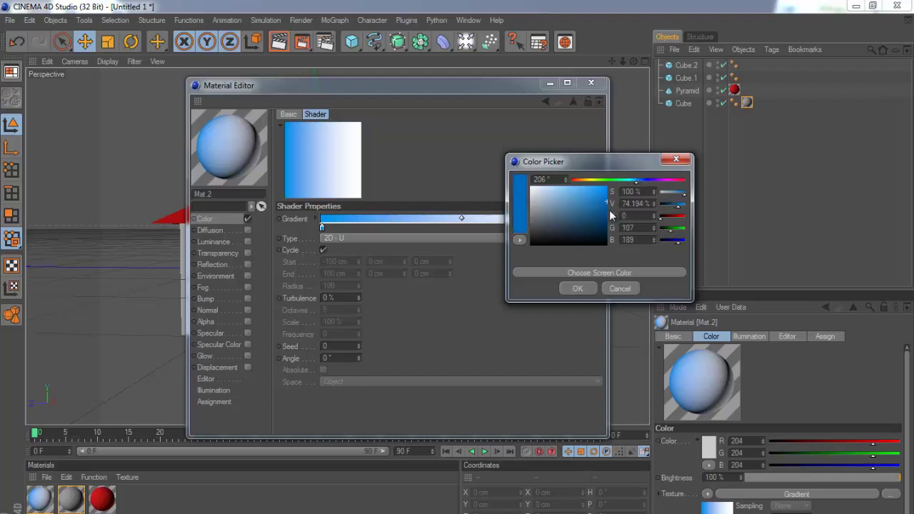
pyautogui.click(581, 287)
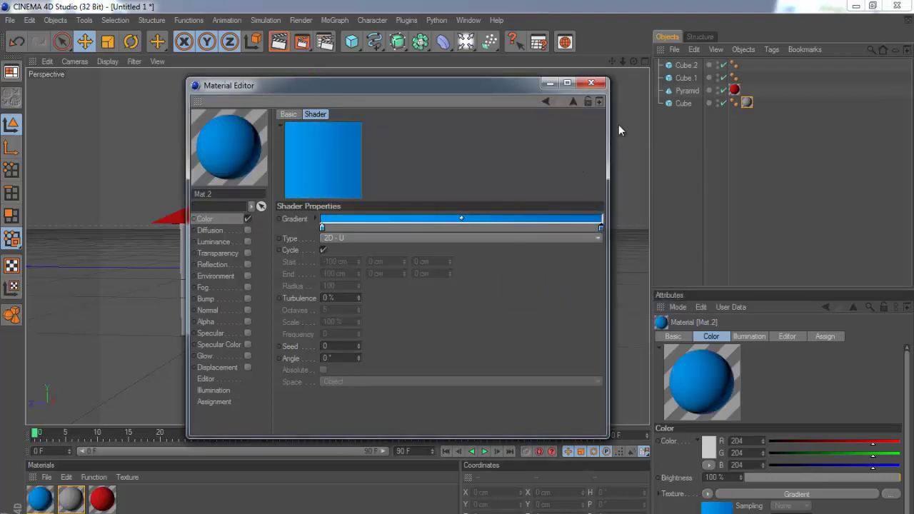
# - Close the Material Editor and apply the blue gradient material to both window cubes, Cube.1 and Cube.2
pyautogui.click(591, 83)
pyautogui.moveTo(41, 501); pyautogui.dragTo(684, 79)
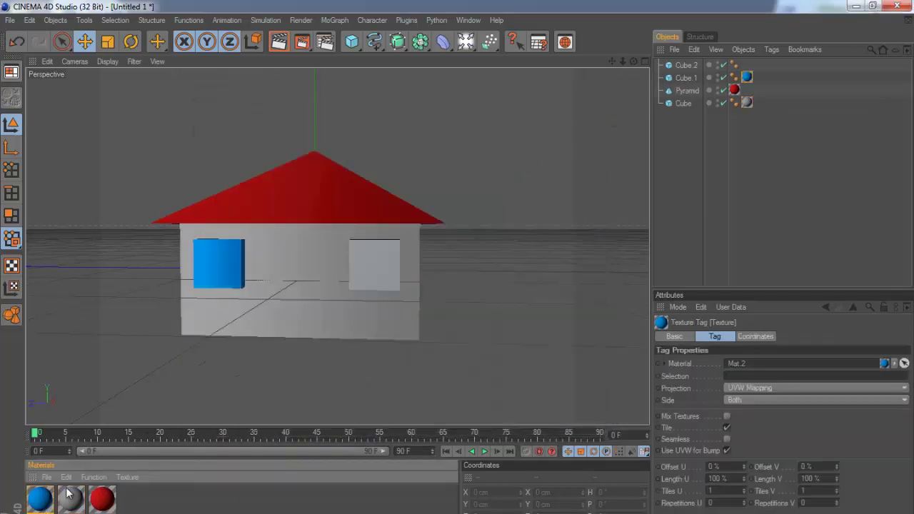
pyautogui.moveTo(41, 501); pyautogui.dragTo(456, 277)
pyautogui.click(730, 136)
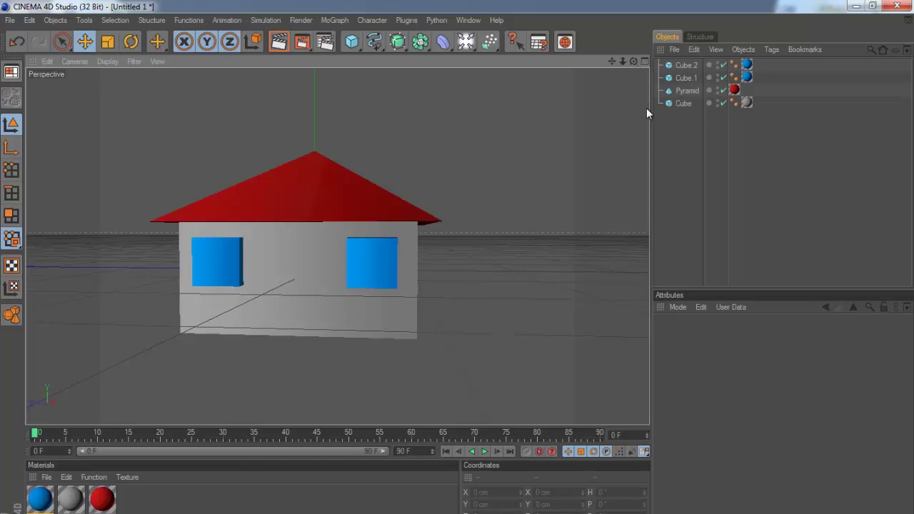
# - Duplicate Cube.2 and size the copy to 25 cm in X, 12 cm in Y and 12 cm in Z
pyautogui.click(685, 65)
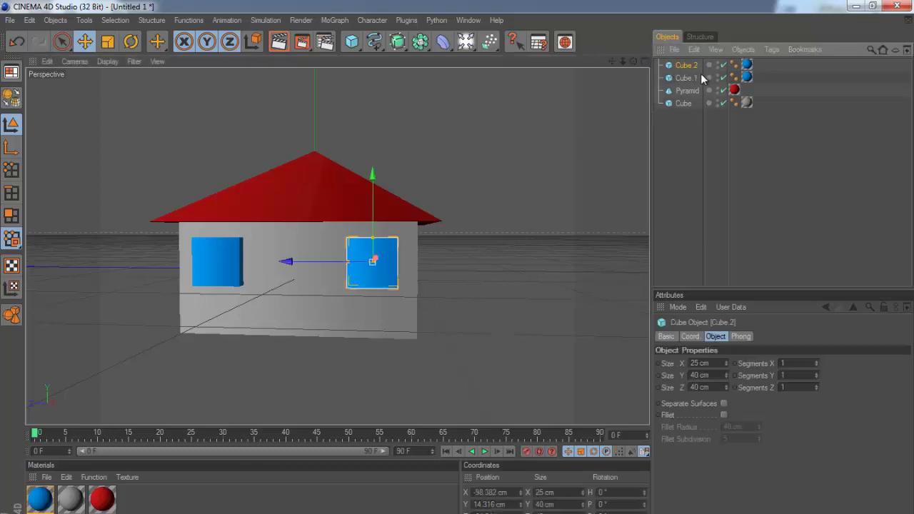
pyautogui.hotkey('ctrl', 'c')
pyautogui.hotkey('ctrl', 'v')
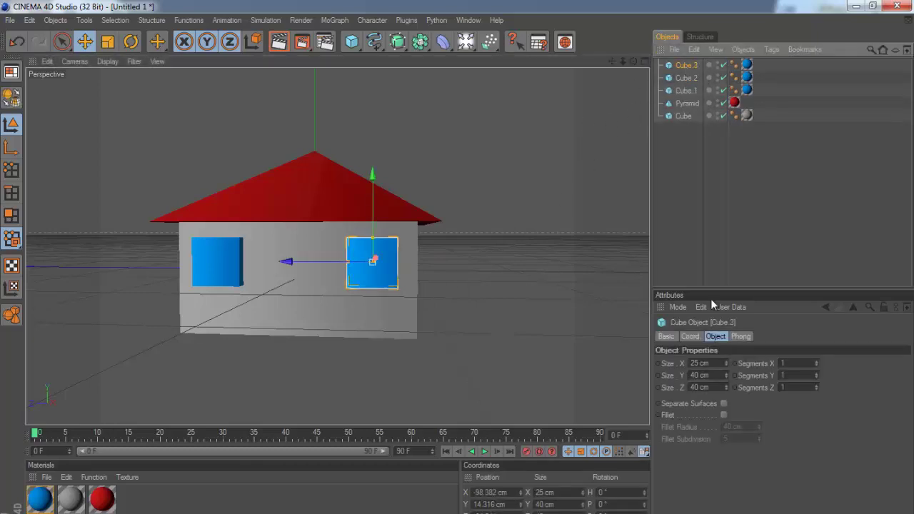
pyautogui.click(701, 364)
pyautogui.write('10')
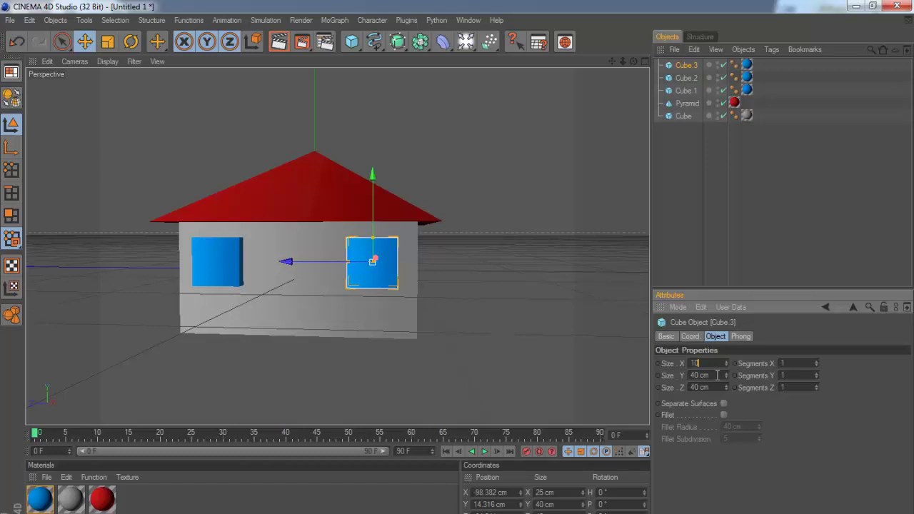
pyautogui.write('5')
pyautogui.press('Tab')
pyautogui.write('12')
pyautogui.press('Tab')
pyautogui.write('12')
pyautogui.click(756, 229)
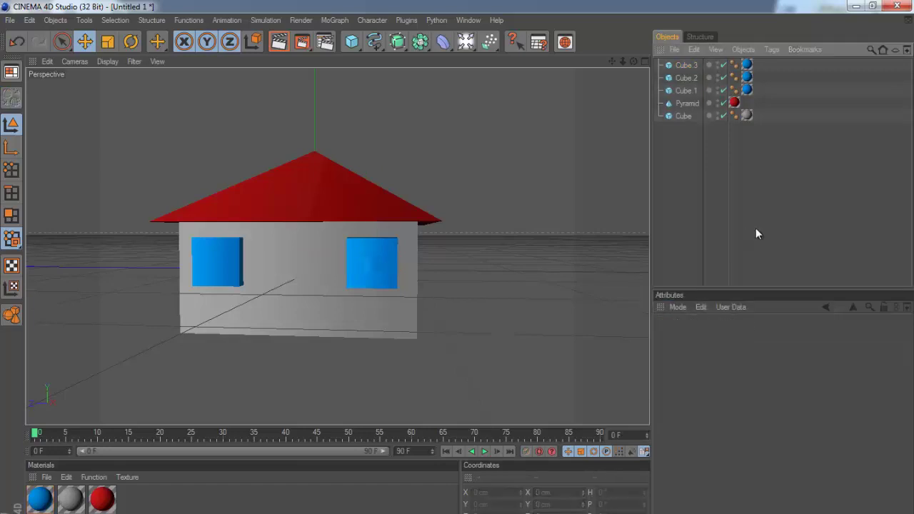
# - Create a fourth material with a Gradient texture in its Color channel and Specular disabled
pyautogui.doubleClick(134, 511)
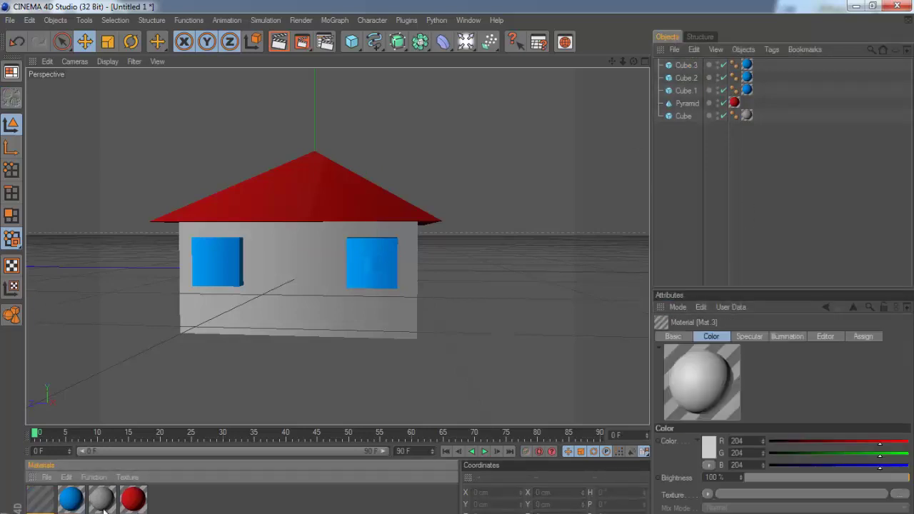
pyautogui.doubleClick(43, 501)
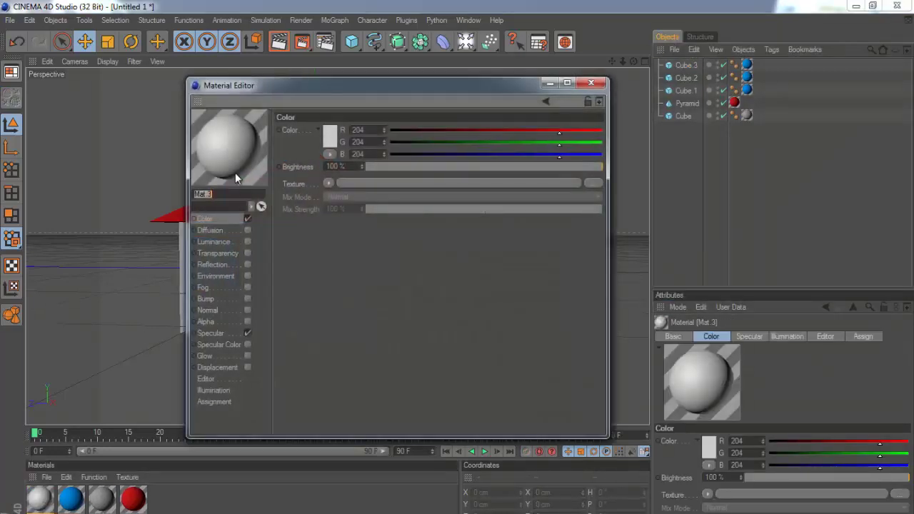
pyautogui.click(328, 185)
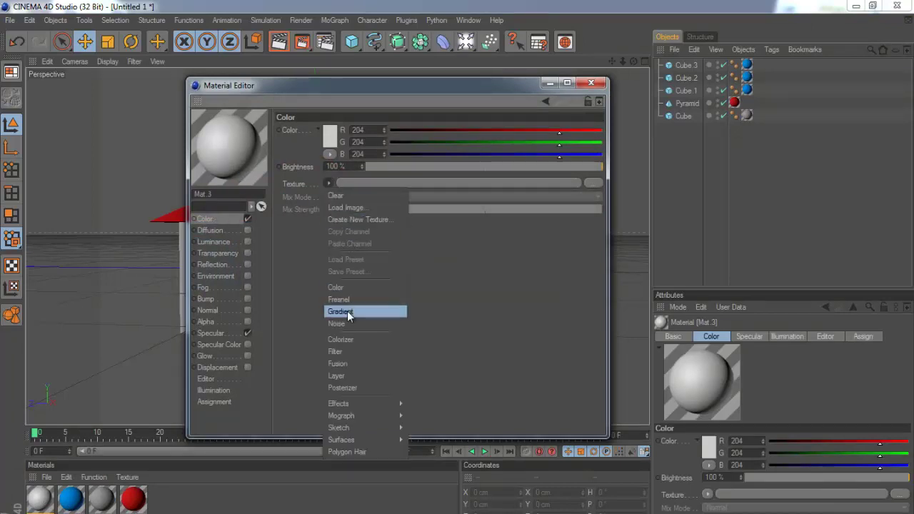
pyautogui.click(343, 311)
pyautogui.click(341, 206)
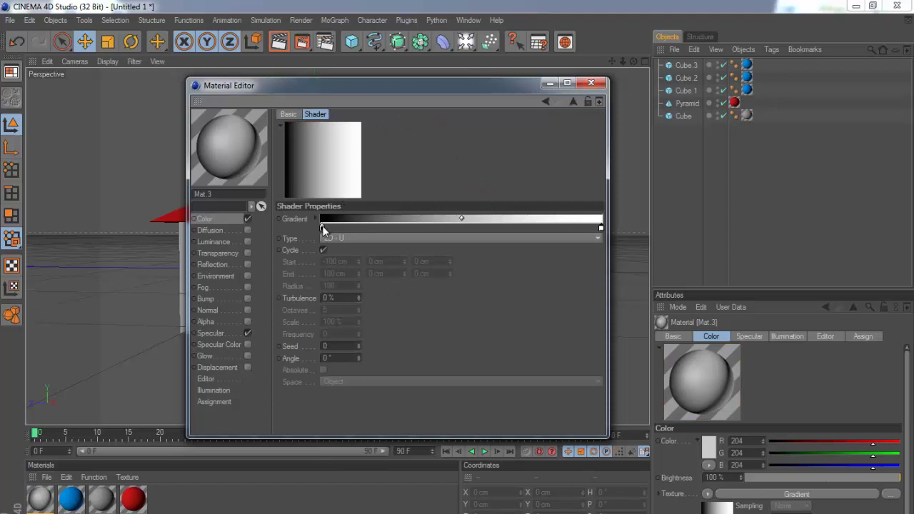
pyautogui.click(248, 334)
# - Colour the fourth material's gradient with RGB 230, 230, 230 at the start knot and RGB 216, 216, 216 at the end knot
pyautogui.doubleClick(321, 228)
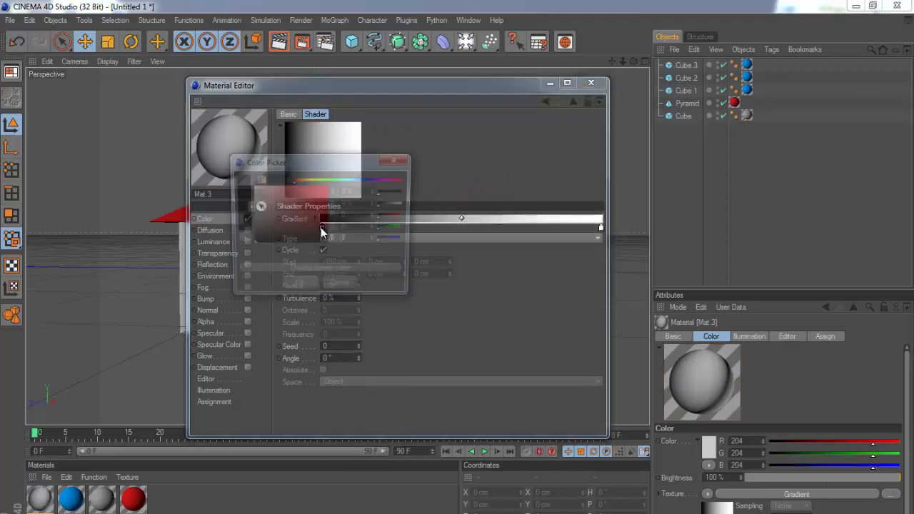
pyautogui.moveTo(287, 205); pyautogui.dragTo(251, 190)
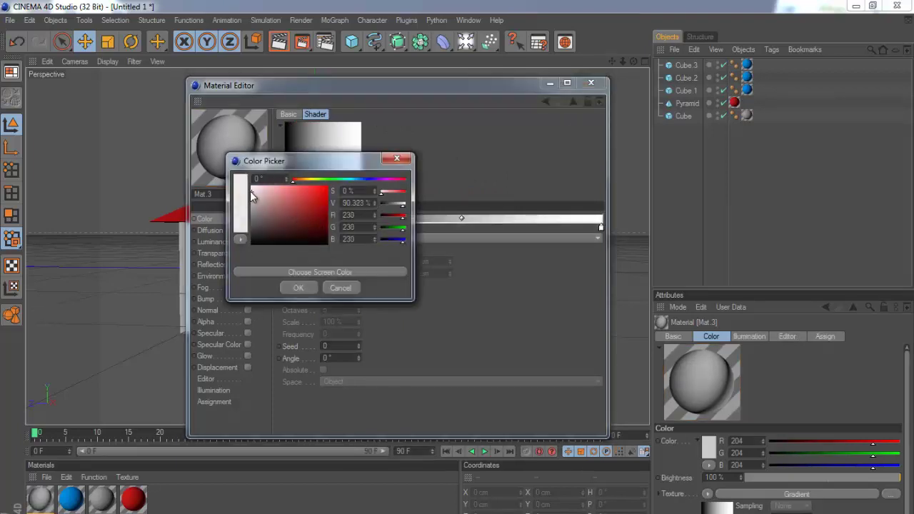
pyautogui.click(299, 287)
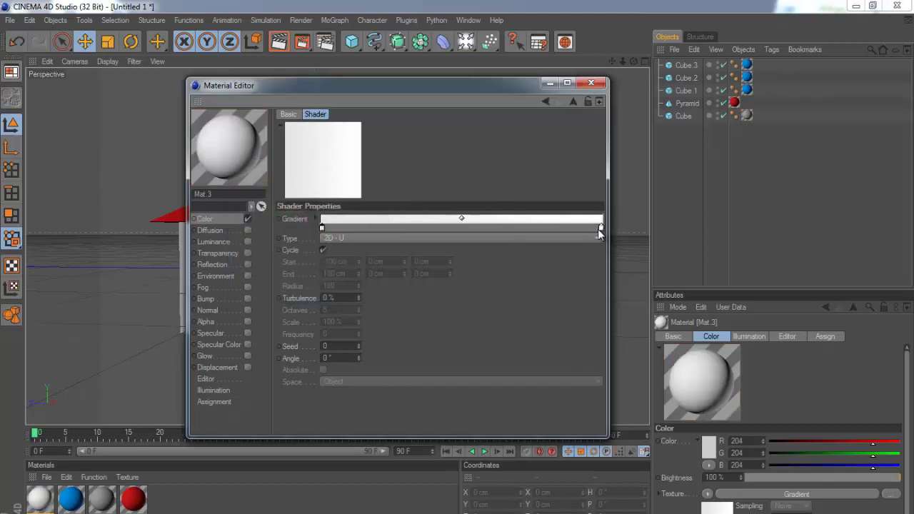
pyautogui.doubleClick(600, 227)
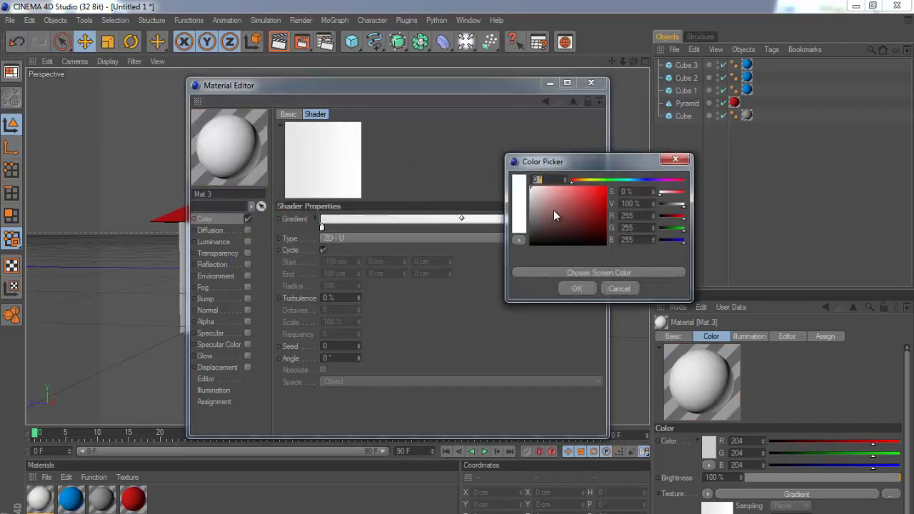
pyautogui.moveTo(533, 194); pyautogui.dragTo(532, 201)
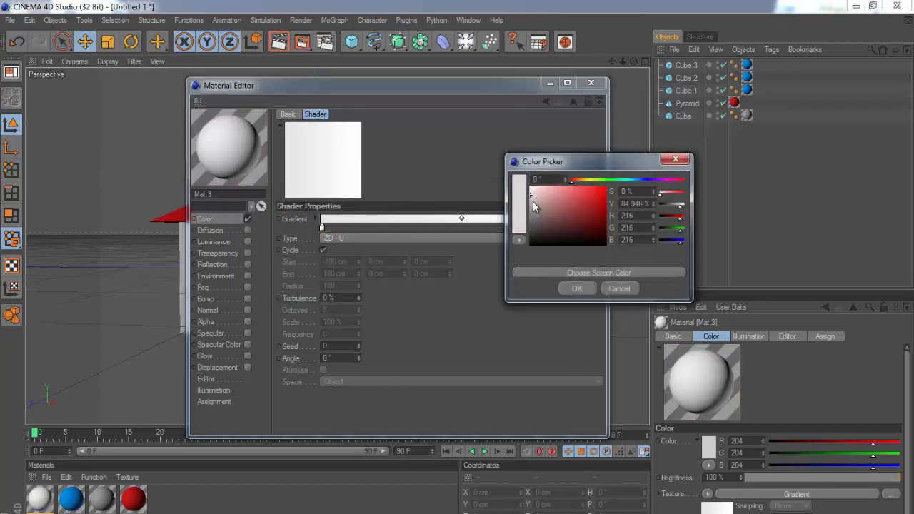
pyautogui.click(575, 289)
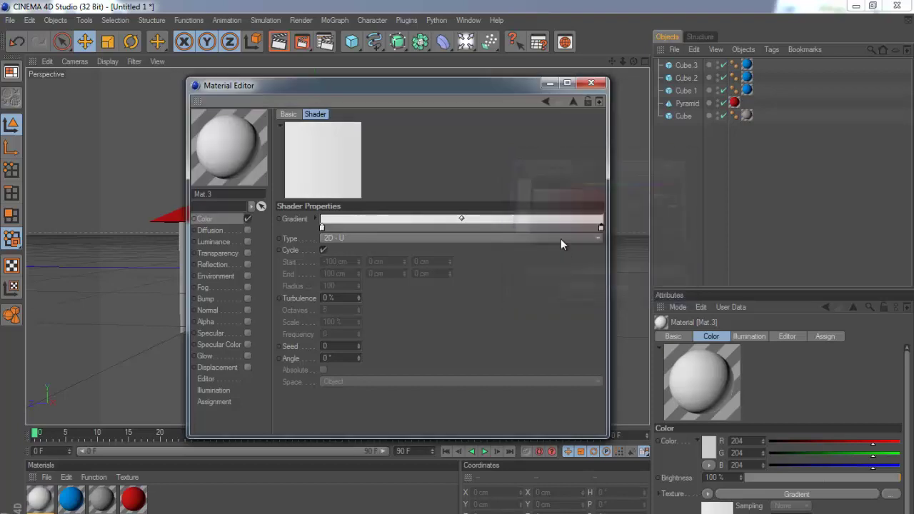
# - Brighten the start knot to RGB 246, 246, 246 and apply the near-white material to the small pane, Cube.3
pyautogui.doubleClick(322, 227)
pyautogui.moveTo(254, 189); pyautogui.dragTo(251, 185)
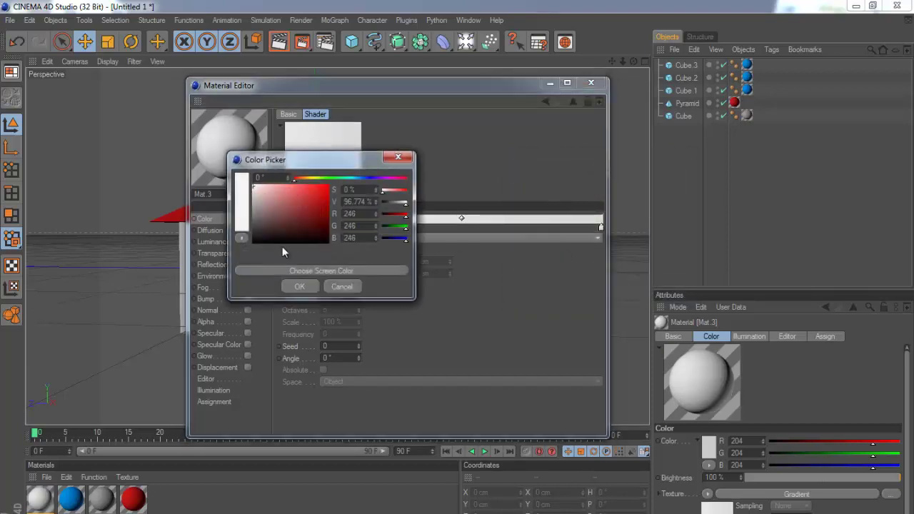
pyautogui.click(299, 285)
pyautogui.click(591, 83)
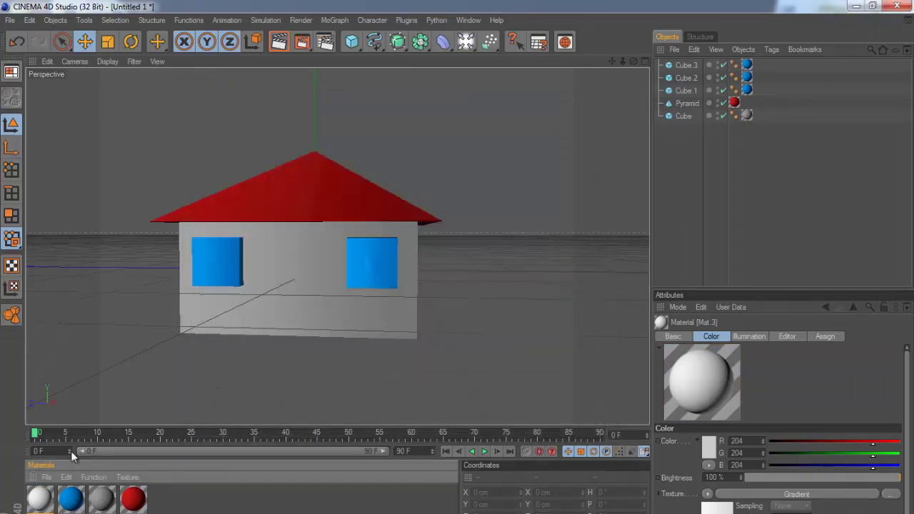
pyautogui.moveTo(720, 78); pyautogui.dragTo(746, 65)
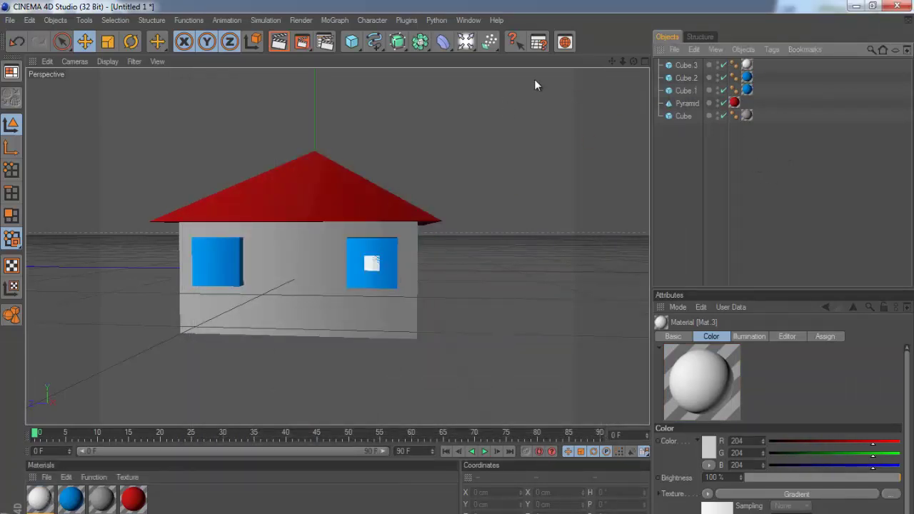
# - Move Cube.3 out of the window face to about X -103 cm and into the window's upper-left corner at about Y 23.5 cm
pyautogui.click(685, 65)
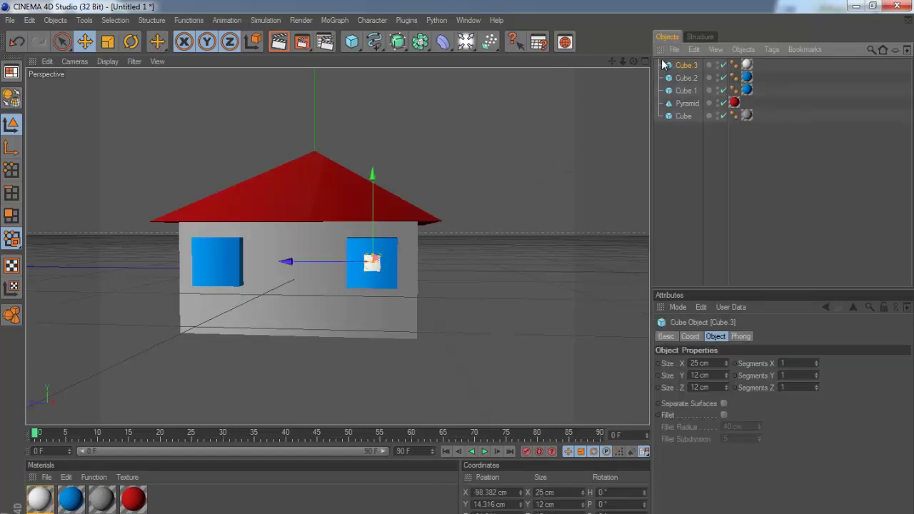
pyautogui.moveTo(633, 61); pyautogui.dragTo(387, 305)
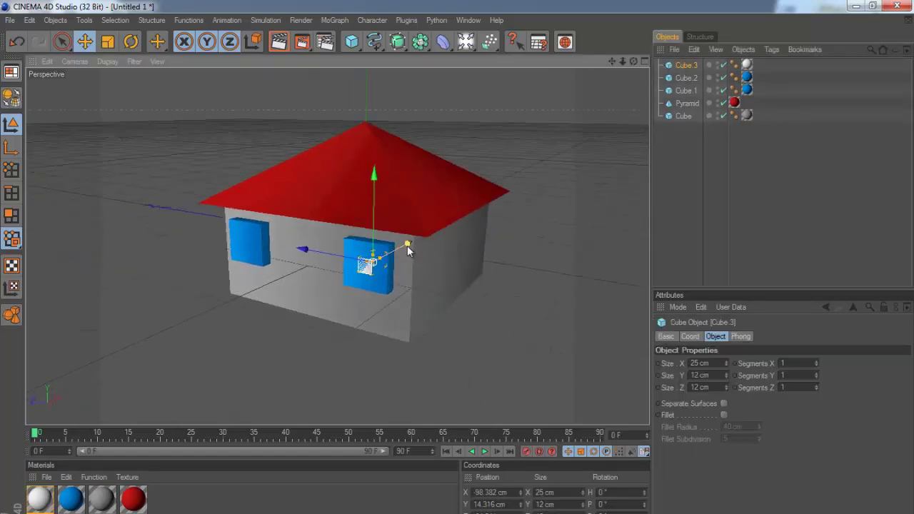
pyautogui.moveTo(457, 275); pyautogui.dragTo(456, 275)
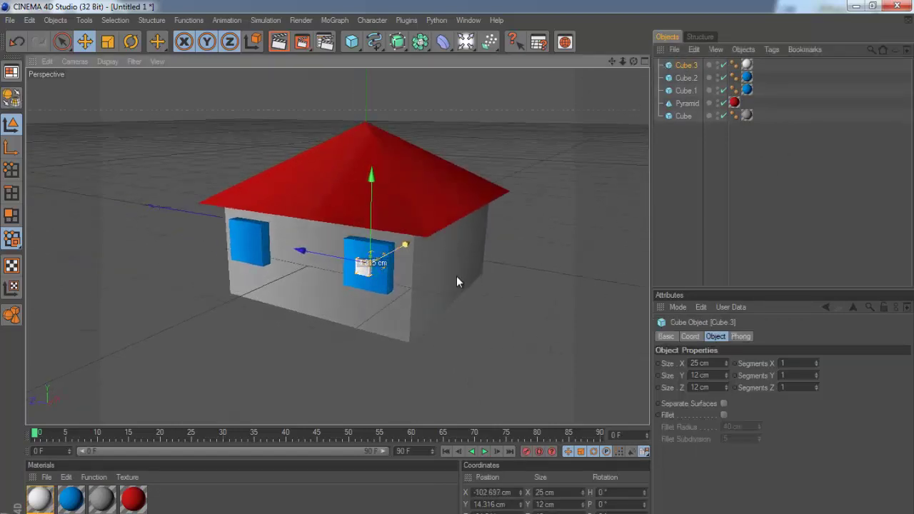
pyautogui.moveTo(456, 275); pyautogui.dragTo(458, 276)
pyautogui.moveTo(635, 59); pyautogui.dragTo(455, 277)
pyautogui.moveTo(325, 262); pyautogui.dragTo(456, 275)
pyautogui.moveTo(361, 213); pyautogui.dragTo(456, 275)
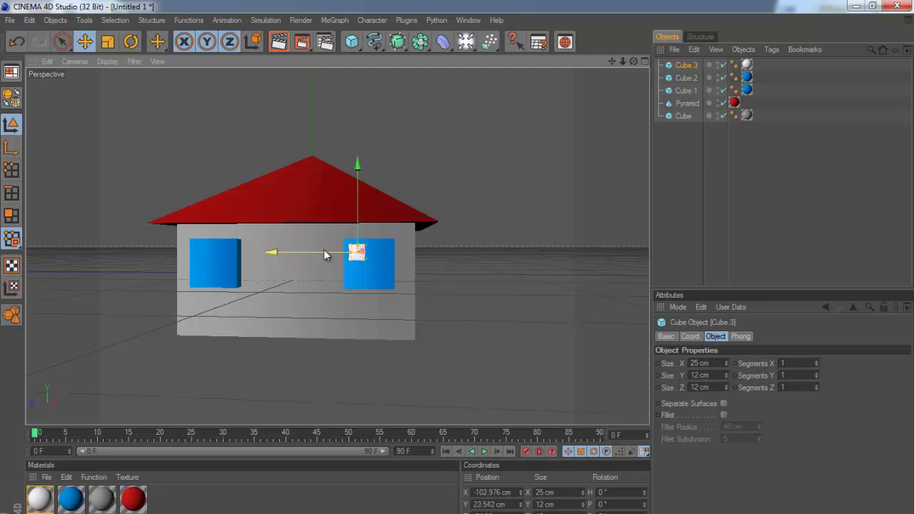
# - Duplicate the white pane and move the copy straight down into the window's lower-left corner
pyautogui.hotkey('ctrl', 'v')
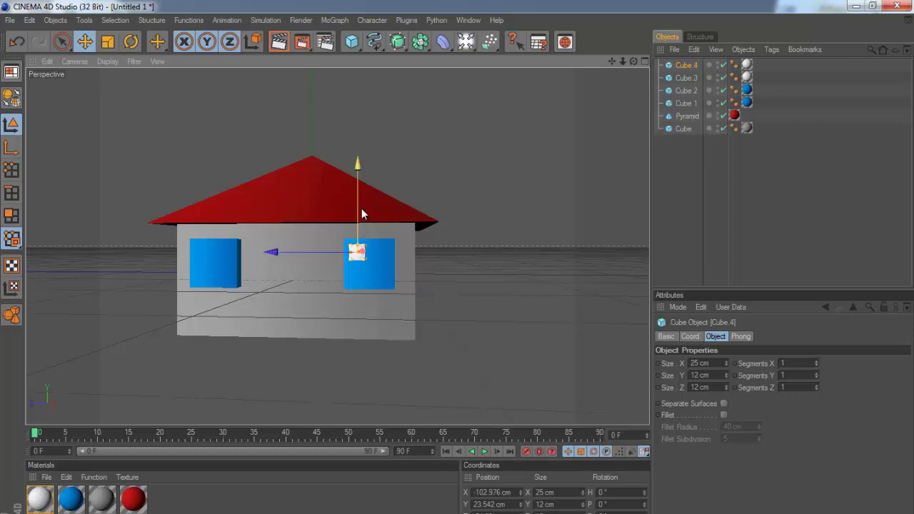
pyautogui.moveTo(358, 211); pyautogui.dragTo(457, 275)
pyautogui.click(849, 241)
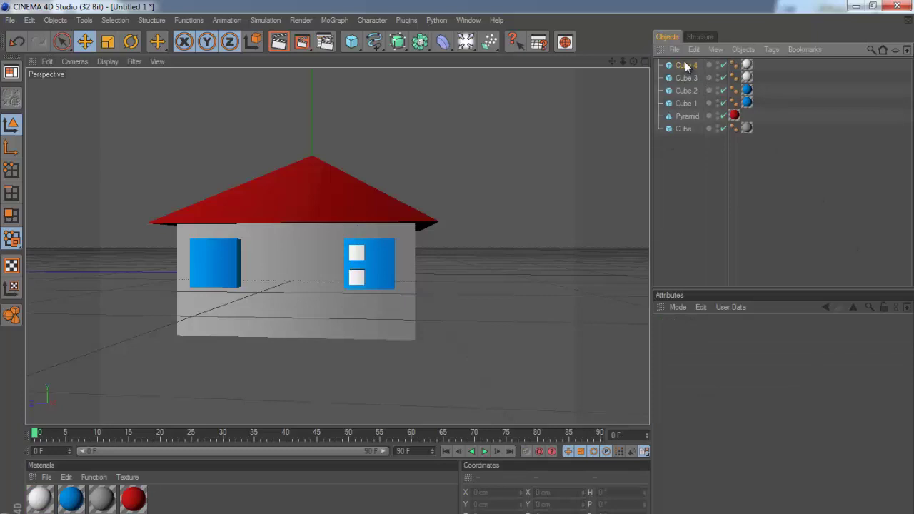
# - Duplicate Cube.3 and Cube.4 together and move the copies across to the right half of the same window
pyautogui.click(684, 63)
pyautogui.keyDown('ctrl'); pyautogui.click(684, 77); pyautogui.keyUp('ctrl')
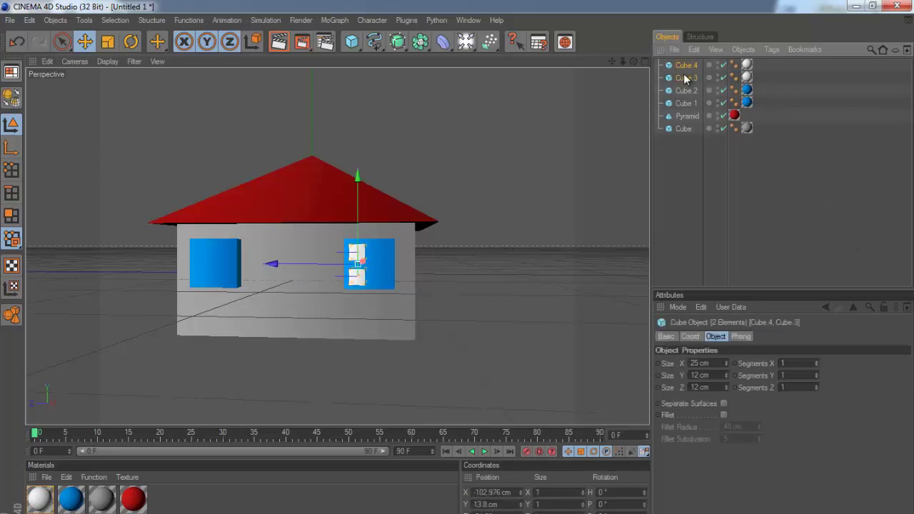
pyautogui.hotkey('ctrl', 'c')
pyautogui.hotkey('ctrl', 'v')
pyautogui.moveTo(291, 266); pyautogui.dragTo(458, 276)
pyautogui.click(780, 205)
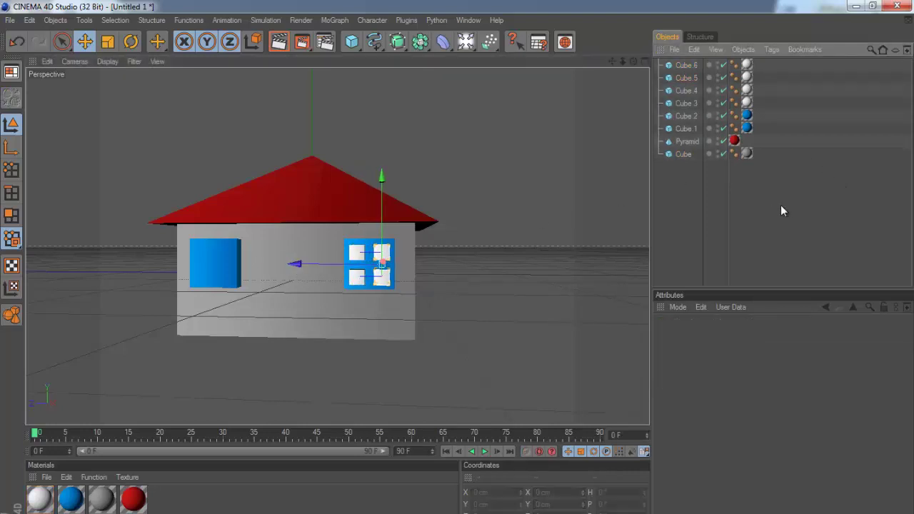
# - Duplicate the four white panes, Cube.3 to Cube.6, and move the copies along Z onto the other blue window
pyautogui.click(683, 64)
pyautogui.keyDown('shift'); pyautogui.click(684, 104); pyautogui.keyUp('shift')
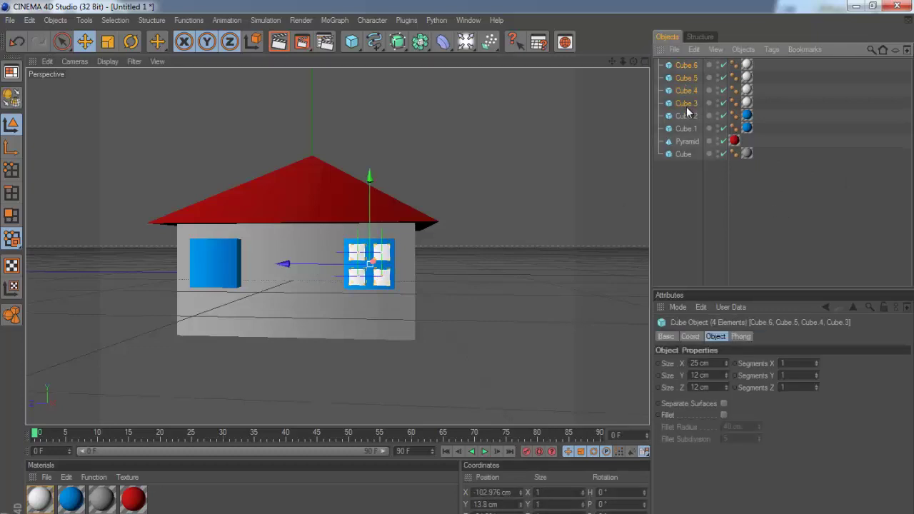
pyautogui.hotkey('ctrl', 'c')
pyautogui.hotkey('ctrl', 'v')
pyautogui.moveTo(633, 61); pyautogui.dragTo(455, 275)
pyautogui.moveTo(284, 264); pyautogui.dragTo(457, 276)
pyautogui.moveTo(634, 60); pyautogui.dragTo(449, 148)
pyautogui.moveTo(156, 267); pyautogui.dragTo(457, 276)
pyautogui.click(799, 213)
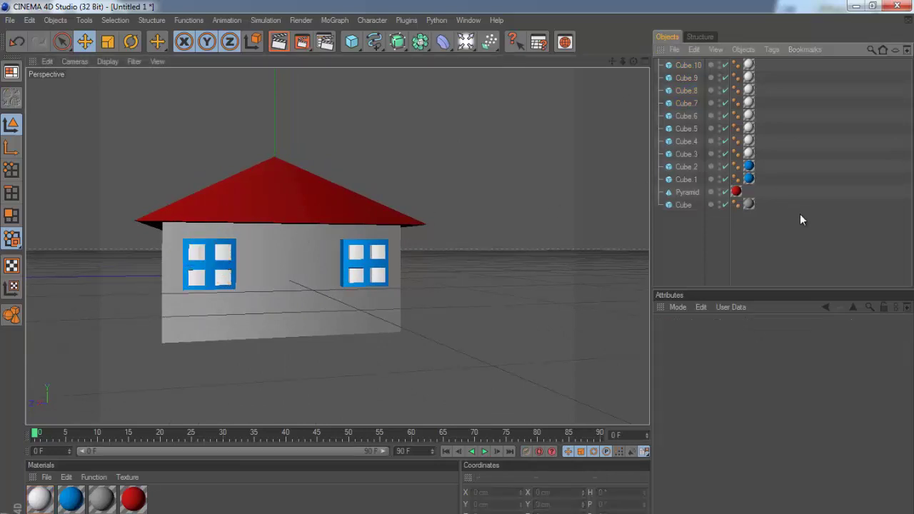
# - Add a cube for the door and size it 25 cm in X, 90 cm in Y and 47 cm in Z
pyautogui.moveTo(634, 61); pyautogui.dragTo(458, 276)
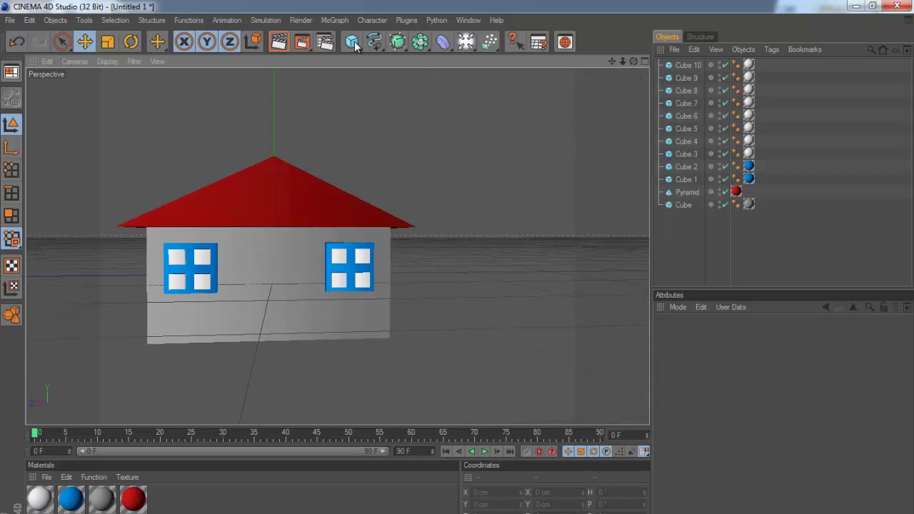
pyautogui.moveTo(352, 43); pyautogui.dragTo(386, 52)
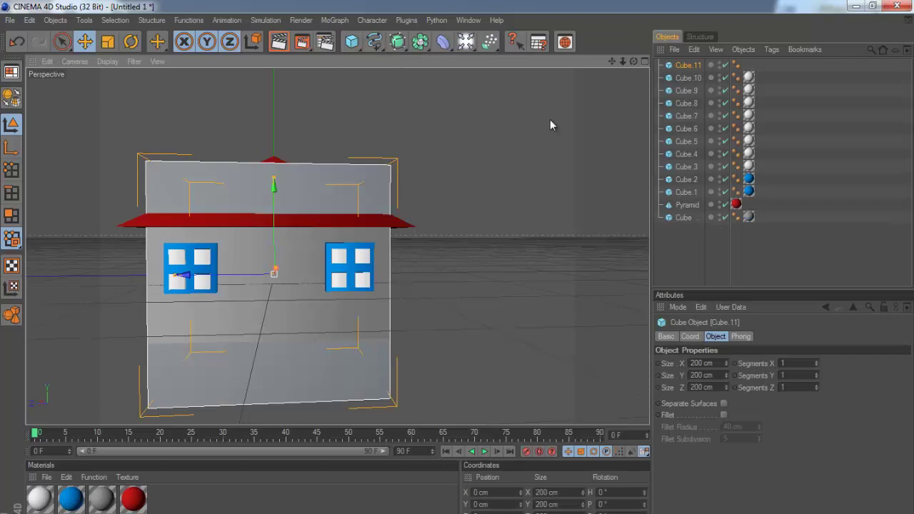
pyautogui.moveTo(725, 364); pyautogui.dragTo(726, 366)
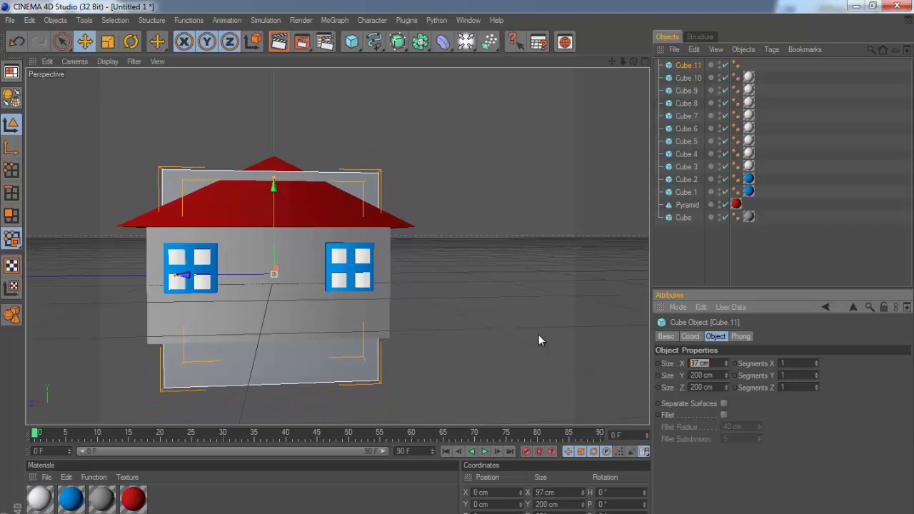
pyautogui.write('25')
pyautogui.press('Return')
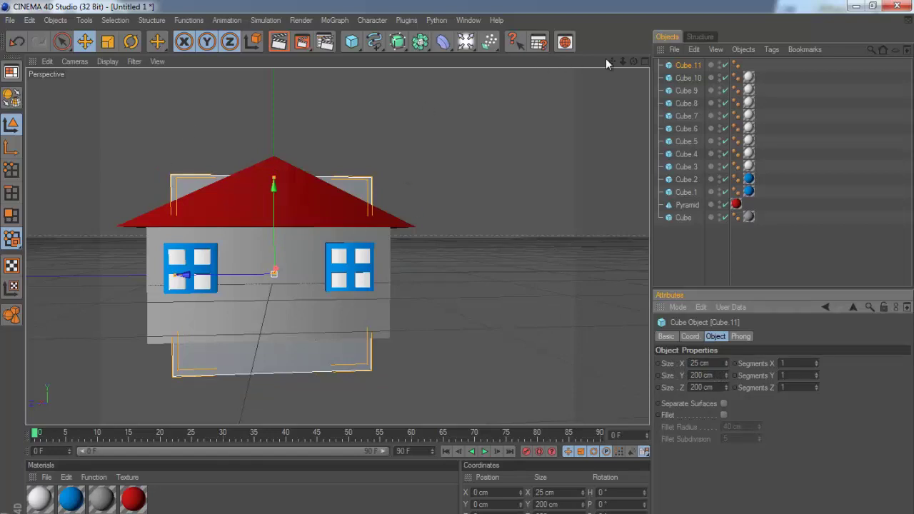
pyautogui.moveTo(458, 277)
pyautogui.keyDown('alt'); pyautogui.mouseDown()
pyautogui.moveTo(471, 275)
pyautogui.moveTo(457, 277)
pyautogui.mouseUp(); pyautogui.keyUp('alt')
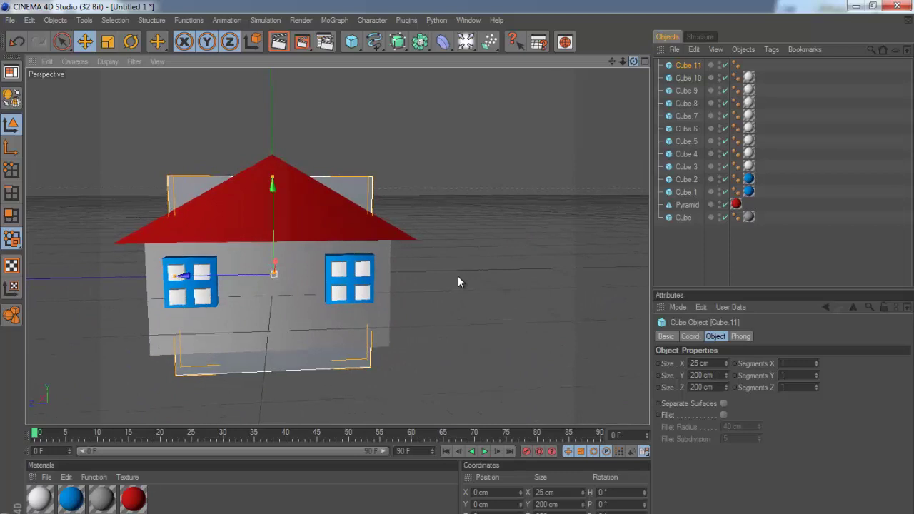
pyautogui.moveTo(727, 379); pyautogui.dragTo(727, 394)
pyautogui.click(717, 375)
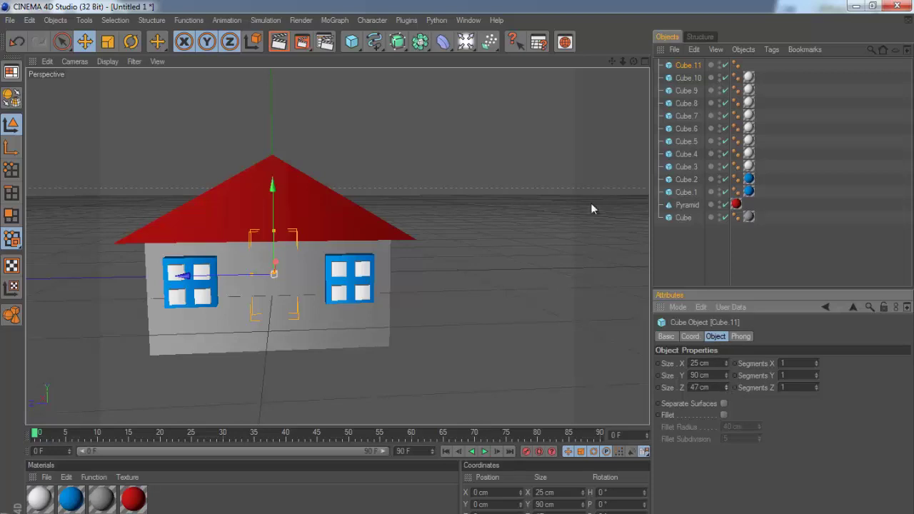
# - Move the door cube along X to the front wall between the windows, at about X -100 cm
pyautogui.click(689, 66)
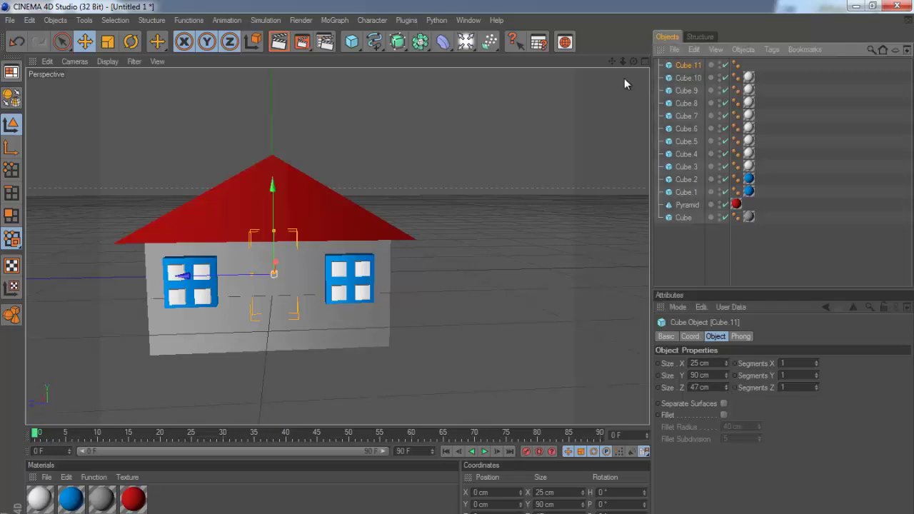
pyautogui.moveTo(632, 62); pyautogui.dragTo(457, 276)
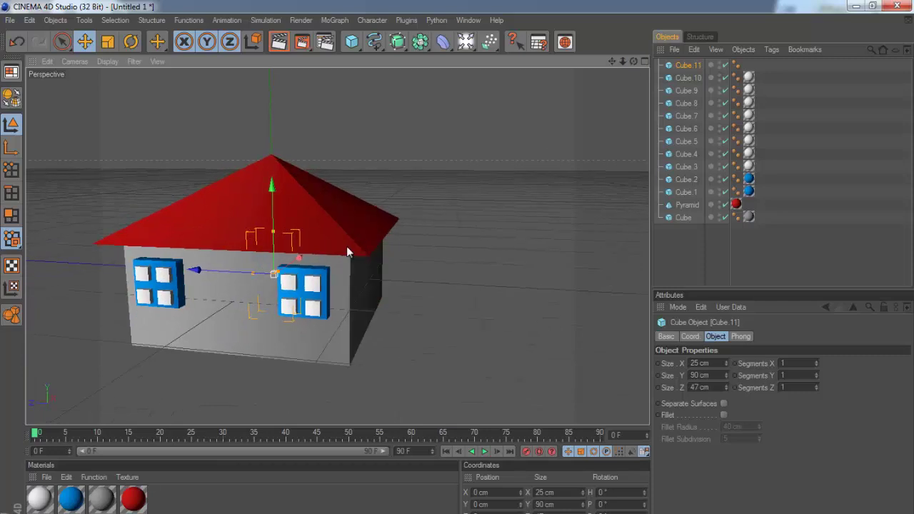
pyautogui.moveTo(297, 258); pyautogui.dragTo(457, 276)
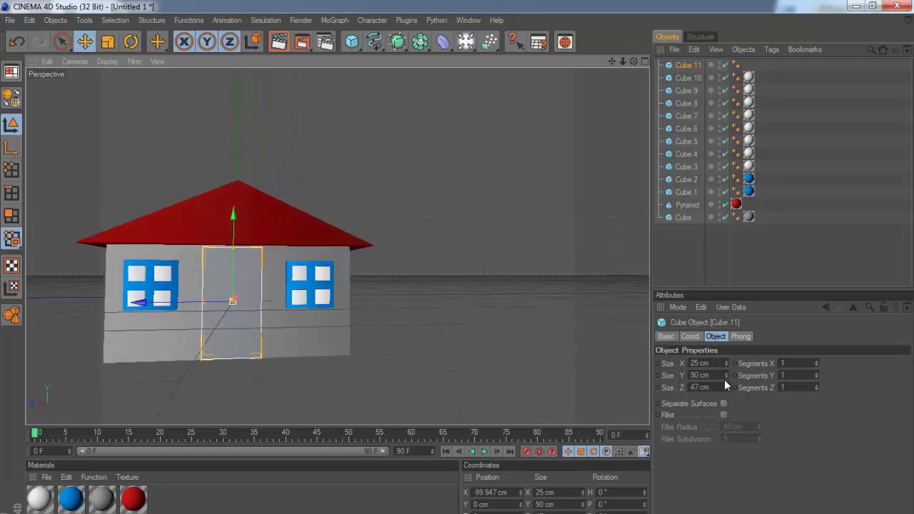
# - Reduce the door cube to 63 cm in Y and 40 cm in Z
pyautogui.moveTo(725, 378); pyautogui.dragTo(726, 390)
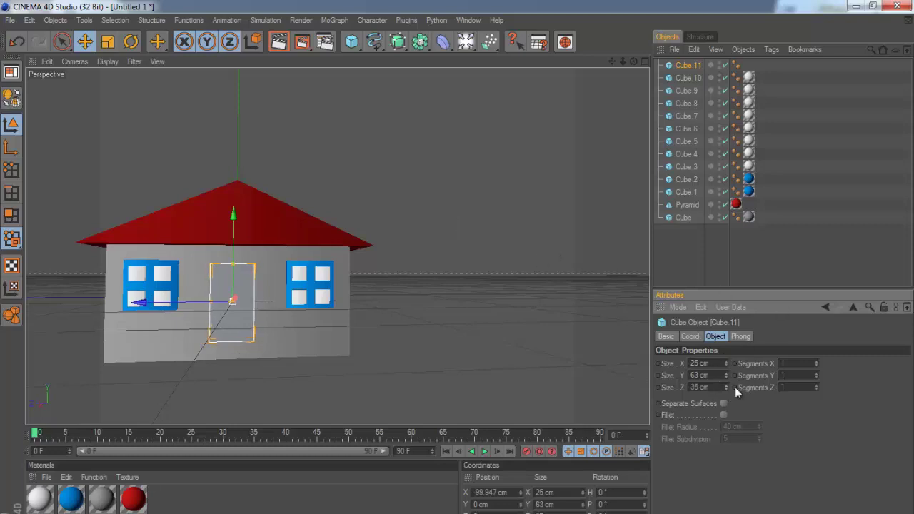
pyautogui.click(707, 387)
pyautogui.write('40')
pyautogui.press('Return')
# - Lower the door cube to the bottom edge of the front wall, at about Y -15.5 cm
pyautogui.moveTo(235, 216); pyautogui.dragTo(456, 279)
pyautogui.moveTo(632, 61); pyautogui.dragTo(457, 277)
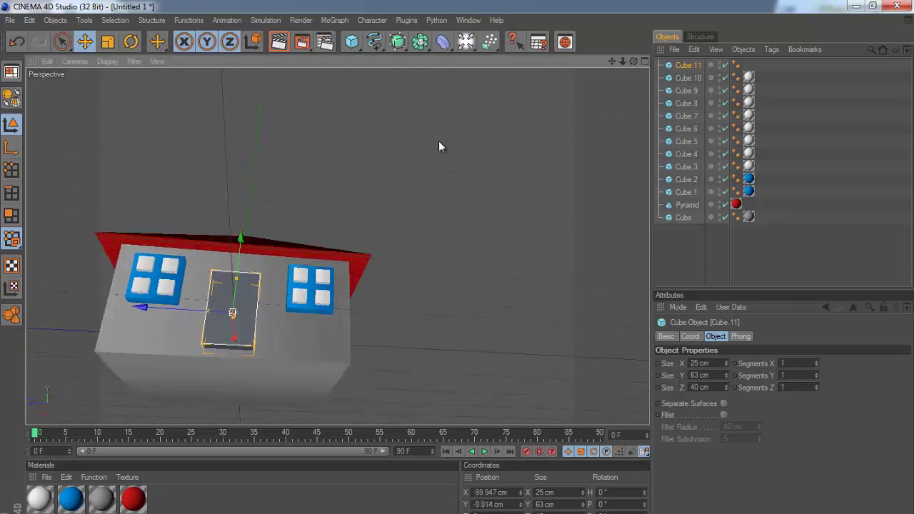
pyautogui.moveTo(241, 240); pyautogui.dragTo(459, 277)
pyautogui.moveTo(259, 238); pyautogui.dragTo(258, 238)
pyautogui.moveTo(630, 63); pyautogui.dragTo(457, 276)
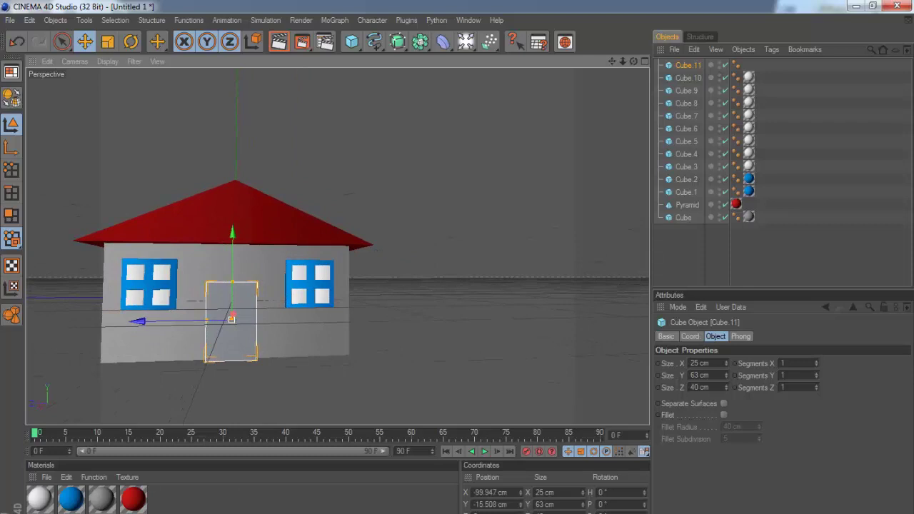
# - Create a new material without specular and load a Gradient shader as its color texture
pyautogui.doubleClick(166, 507)
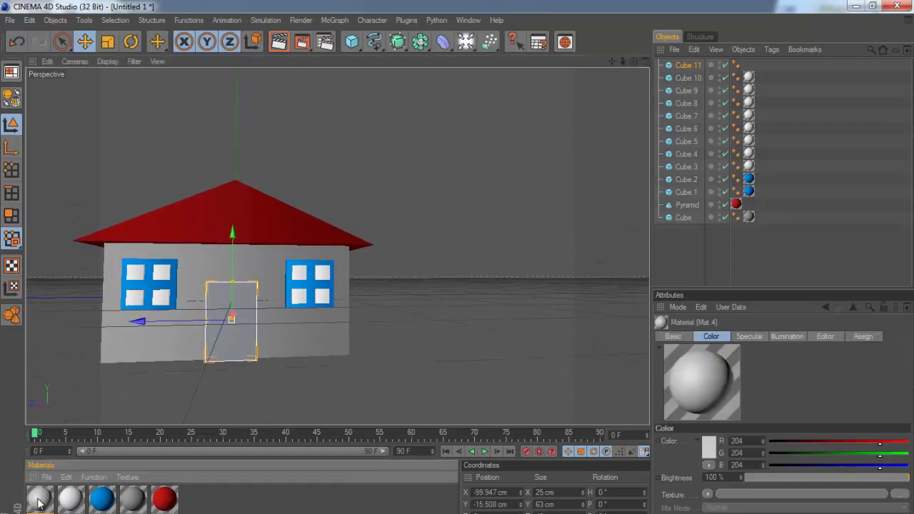
pyautogui.doubleClick(40, 500)
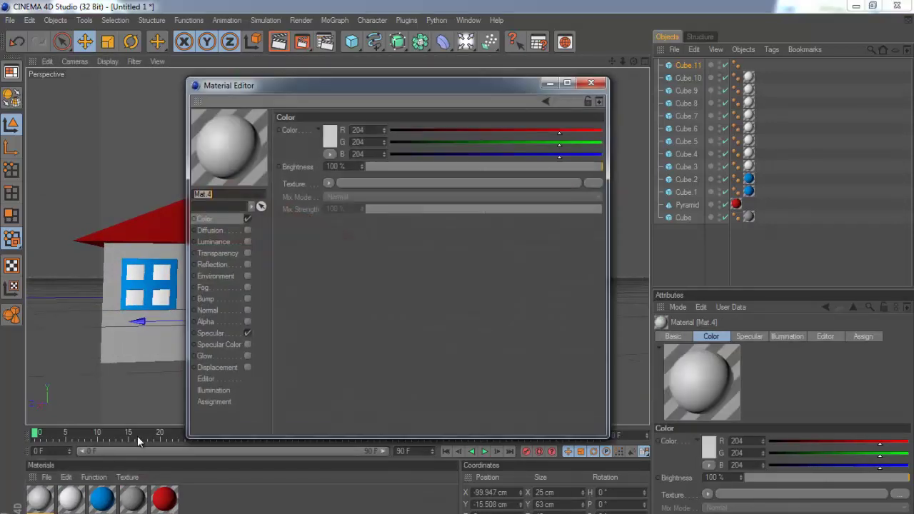
pyautogui.click(247, 333)
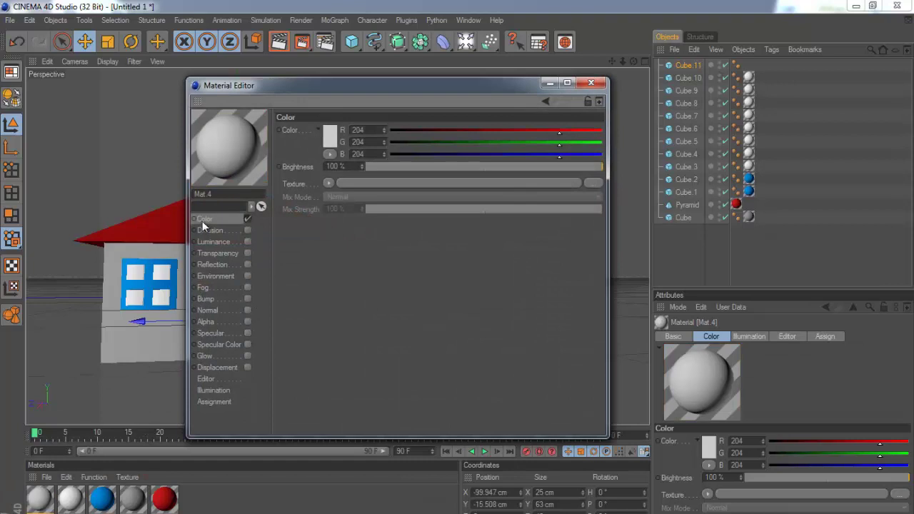
pyautogui.click(332, 181)
pyautogui.click(357, 304)
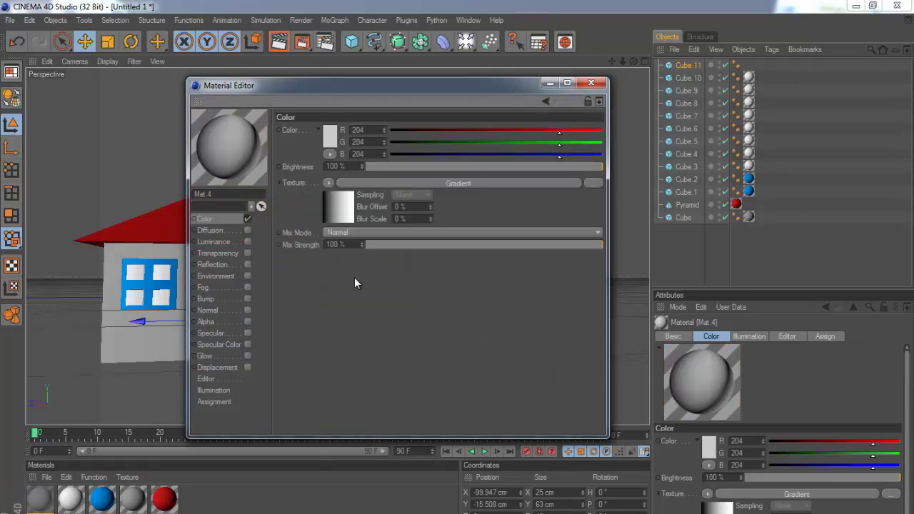
pyautogui.click(334, 205)
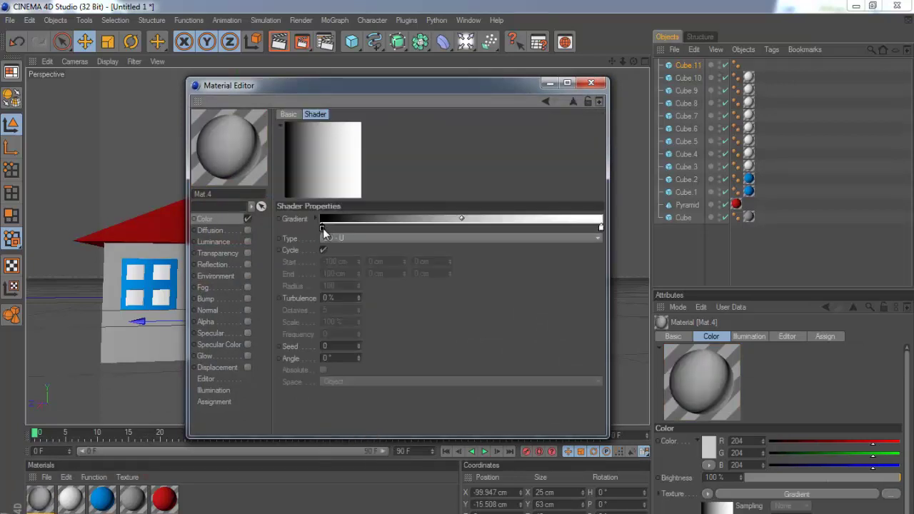
# - Change the gradient's black knot to an orange-brown with a hue of 25°
pyautogui.doubleClick(322, 227)
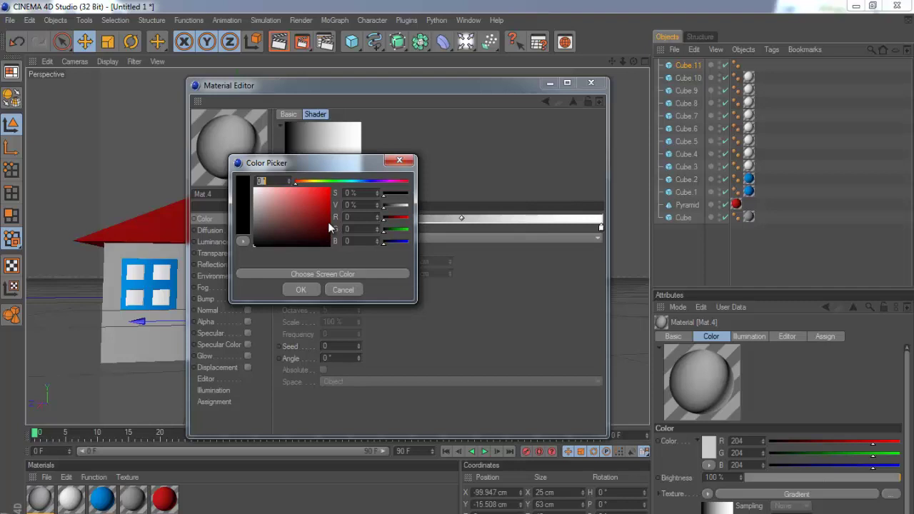
pyautogui.click(306, 181)
pyautogui.moveTo(306, 181); pyautogui.dragTo(303, 179)
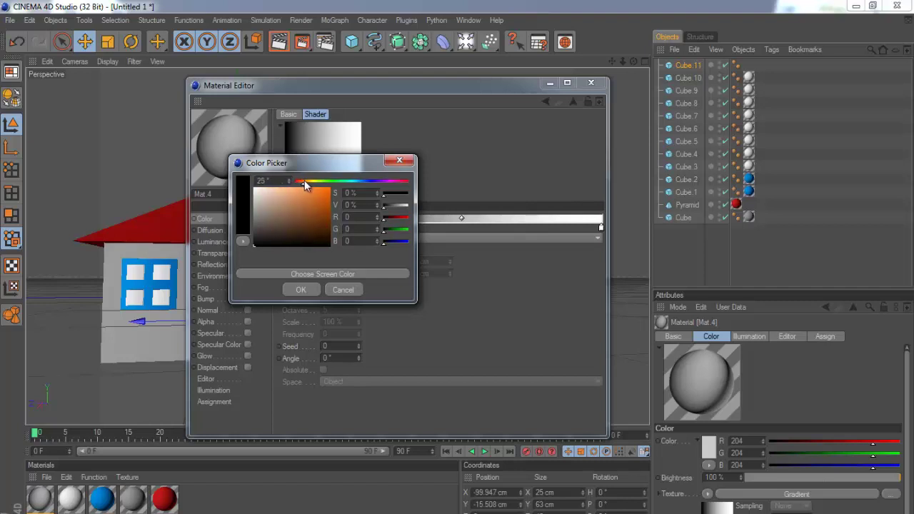
pyautogui.moveTo(308, 196)
pyautogui.mouseDown()
pyautogui.moveTo(335, 205)
pyautogui.moveTo(307, 194)
pyautogui.moveTo(306, 204)
pyautogui.mouseUp()
pyautogui.click(296, 290)
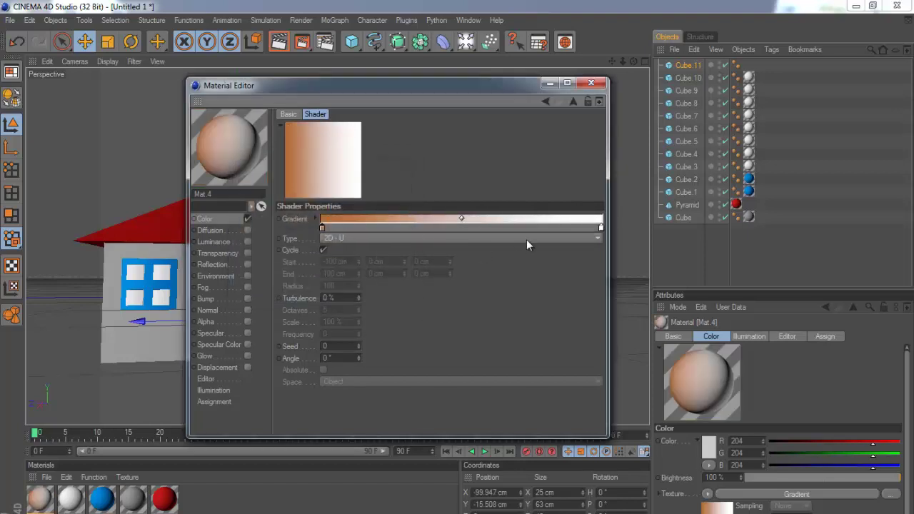
# - Change the gradient's white knot to a darker brown and apply the finished material to the door cube
pyautogui.doubleClick(600, 227)
pyautogui.moveTo(583, 181); pyautogui.dragTo(596, 207)
pyautogui.click(579, 287)
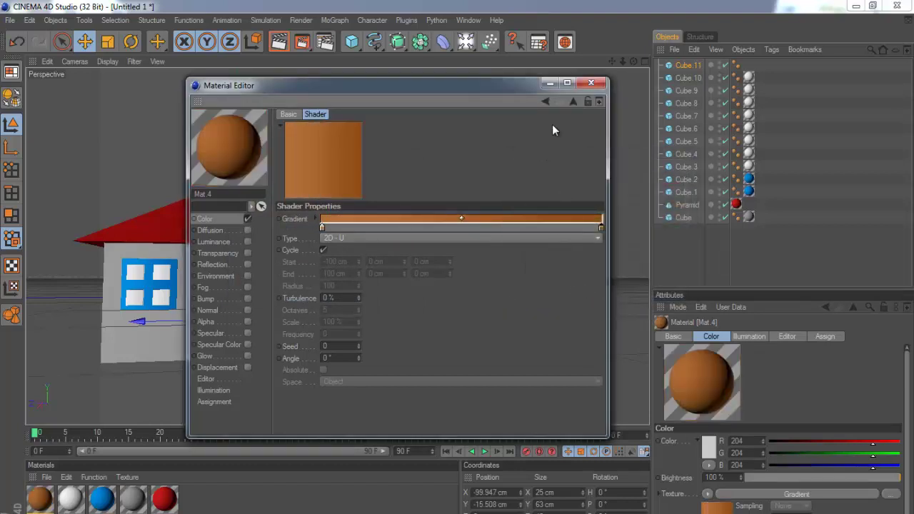
pyautogui.click(587, 84)
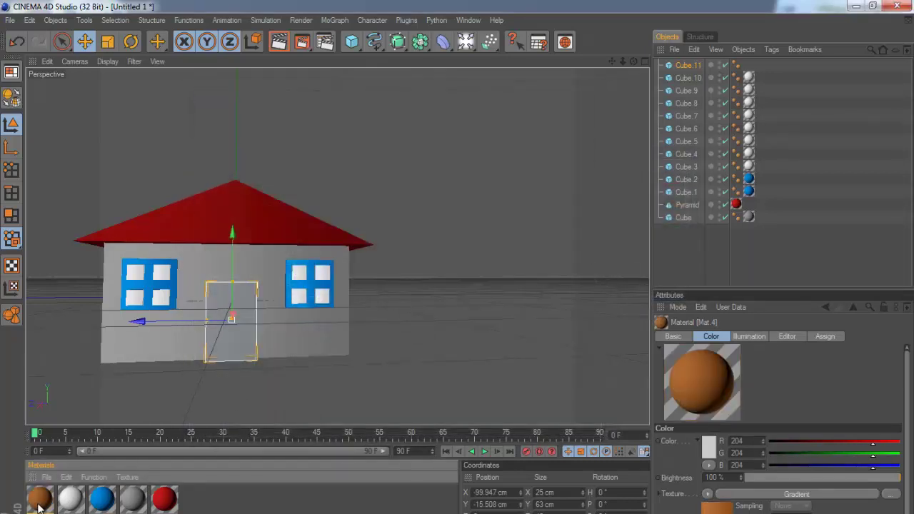
pyautogui.moveTo(40, 507); pyautogui.dragTo(693, 67)
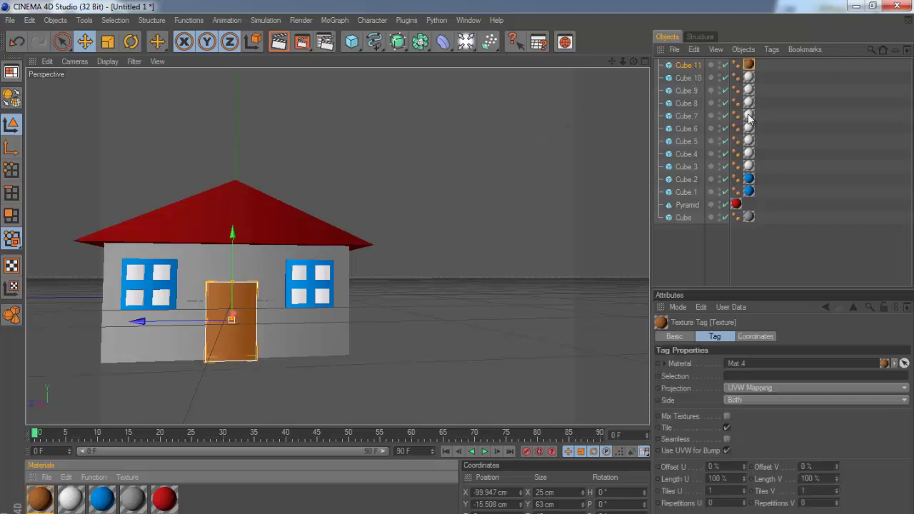
pyautogui.click(805, 230)
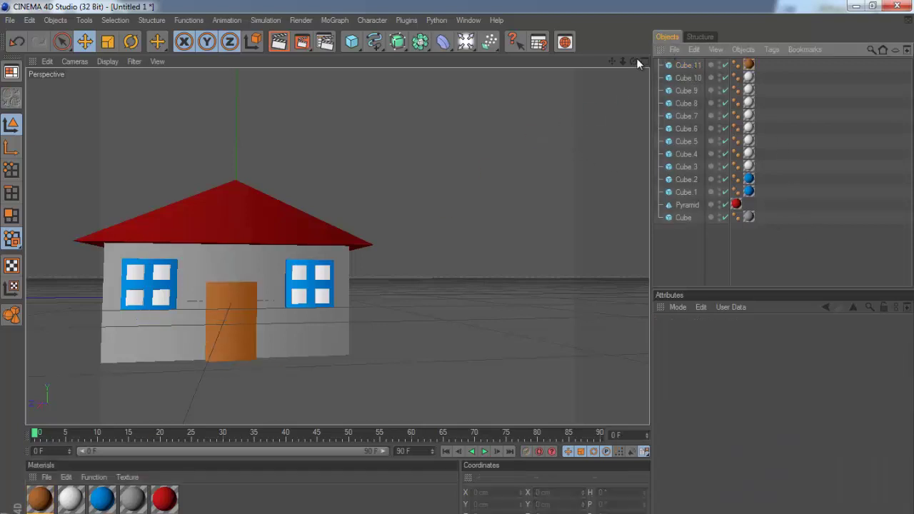
# - Frame the whole house in the perspective view and render the view to check it
pyautogui.moveTo(633, 61); pyautogui.dragTo(370, 299)
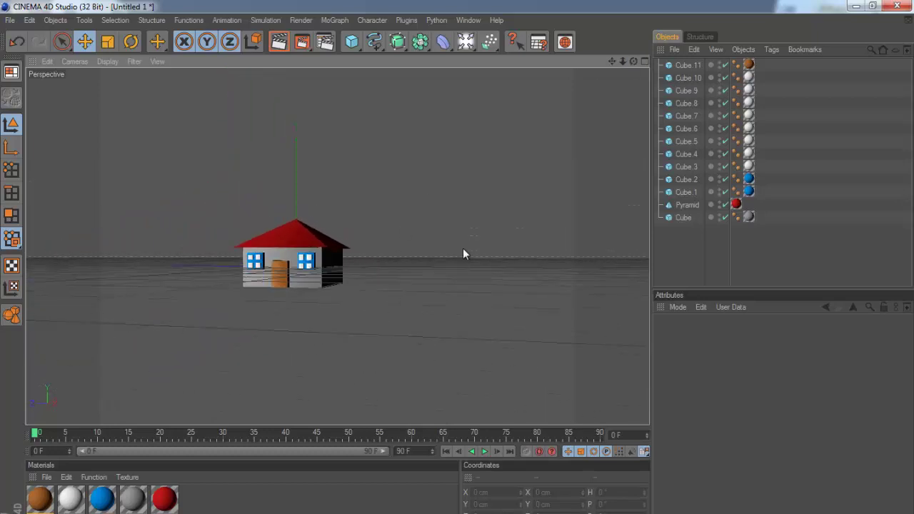
pyautogui.moveTo(613, 61); pyautogui.dragTo(586, 84)
pyautogui.scroll(2, 440, 328)
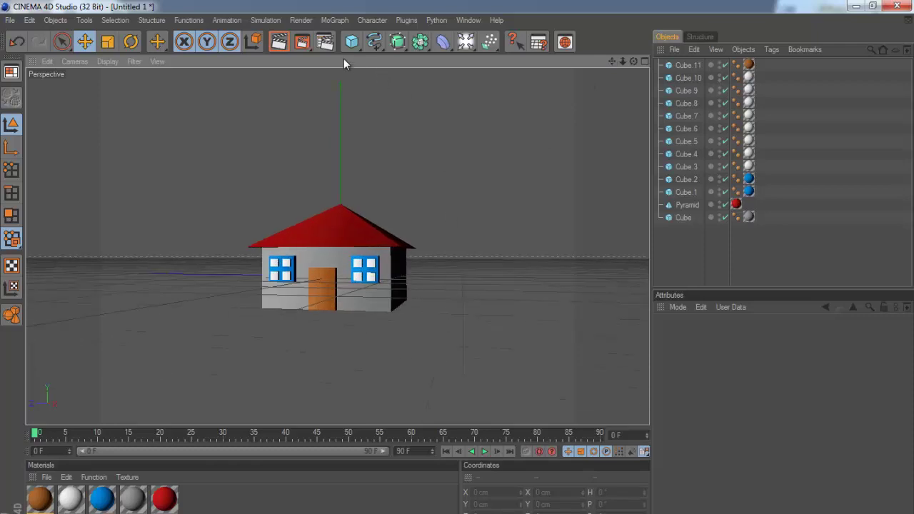
pyautogui.click(280, 42)
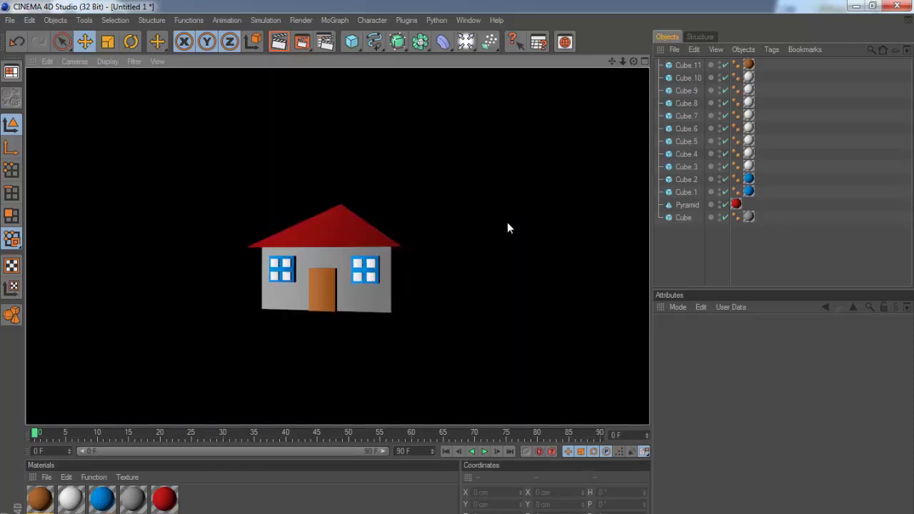
pyautogui.click(409, 131)
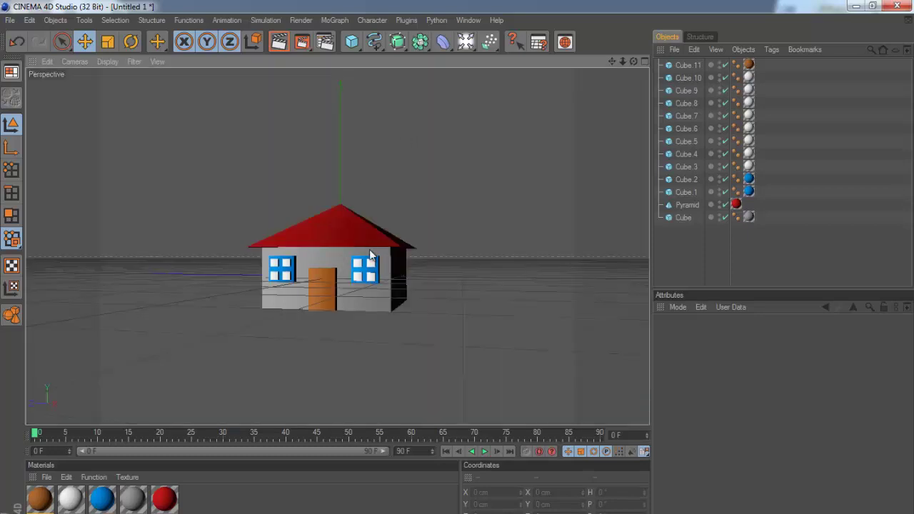
# - Add another cube for the chimney and set its X and Y sizes to 25 cm
pyautogui.moveTo(459, 279)
pyautogui.keyDown('alt'); pyautogui.mouseDown()
pyautogui.moveTo(492, 287)
pyautogui.moveTo(459, 277)
pyautogui.mouseUp(); pyautogui.keyUp('alt')
pyautogui.moveTo(633, 60); pyautogui.dragTo(461, 279)
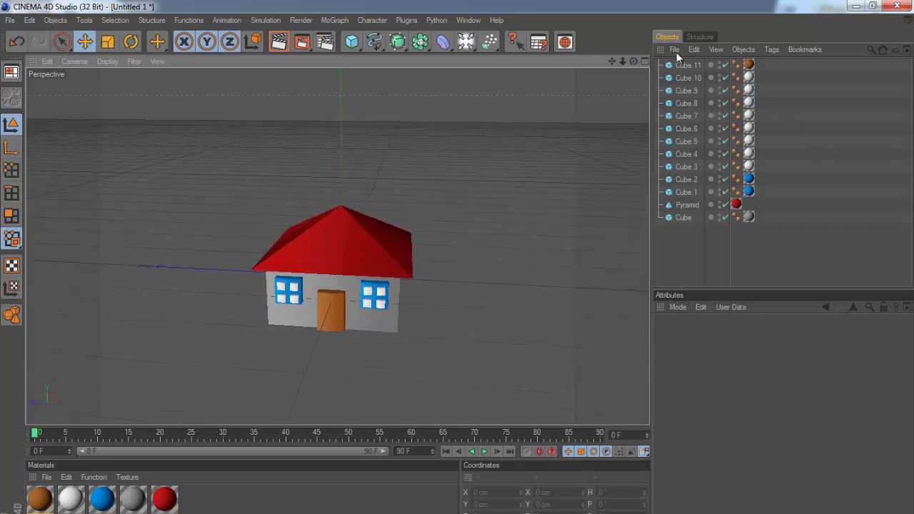
pyautogui.moveTo(351, 41); pyautogui.dragTo(383, 55)
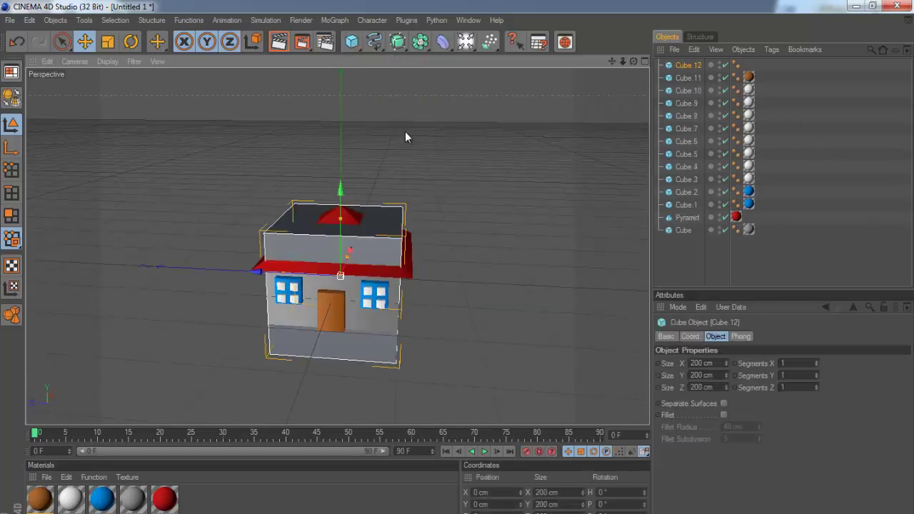
pyautogui.moveTo(726, 365); pyautogui.dragTo(720, 366)
pyautogui.write('25')
pyautogui.press('Tab')
pyautogui.write('25')
pyautogui.press('Return')
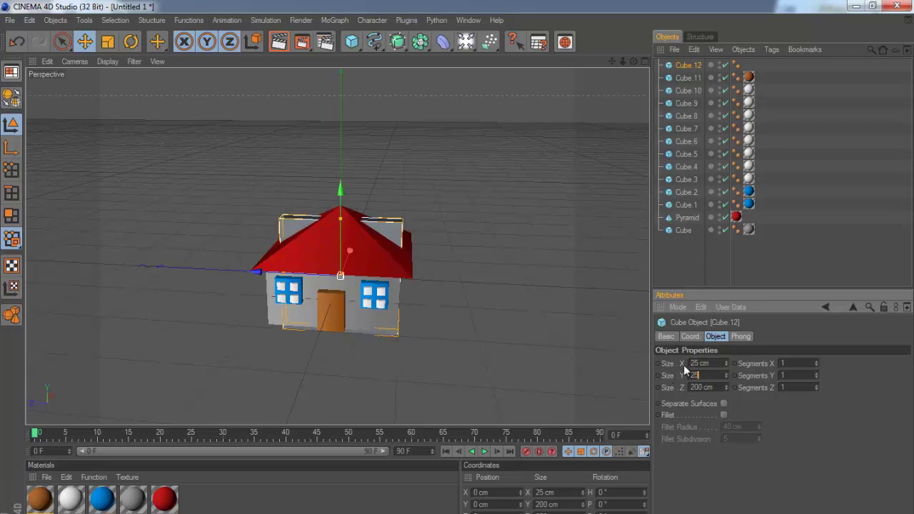
# - Set the chimney cube's Y size to 90 cm and its Z size to 25 cm
pyautogui.click(719, 387)
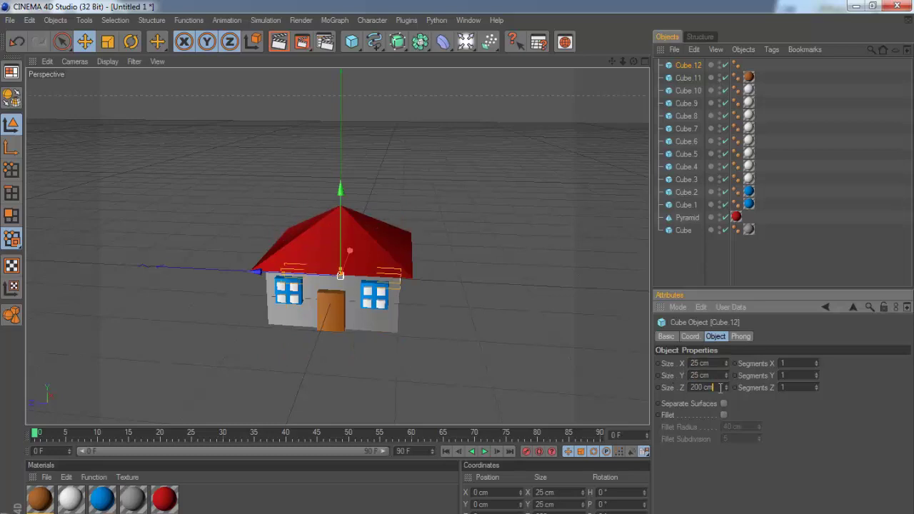
pyautogui.moveTo(717, 375); pyautogui.dragTo(568, 367)
pyautogui.write('90')
pyautogui.press('Tab')
pyautogui.write('25')
pyautogui.press('Return')
# - Raise the chimney cube to about Y 68 cm and move it along Z so it protrudes from the roof's right slope
pyautogui.moveTo(343, 205); pyautogui.dragTo(343, 167)
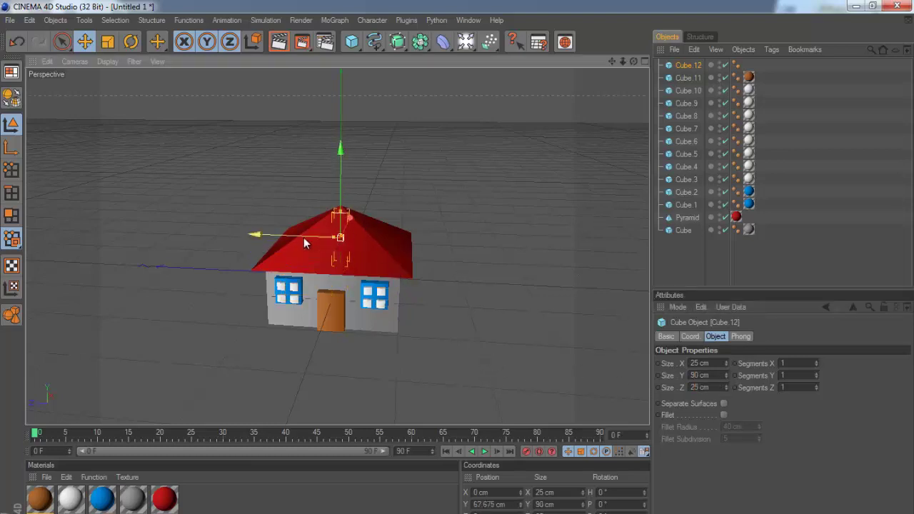
pyautogui.moveTo(297, 237); pyautogui.dragTo(346, 239)
pyautogui.click(743, 101)
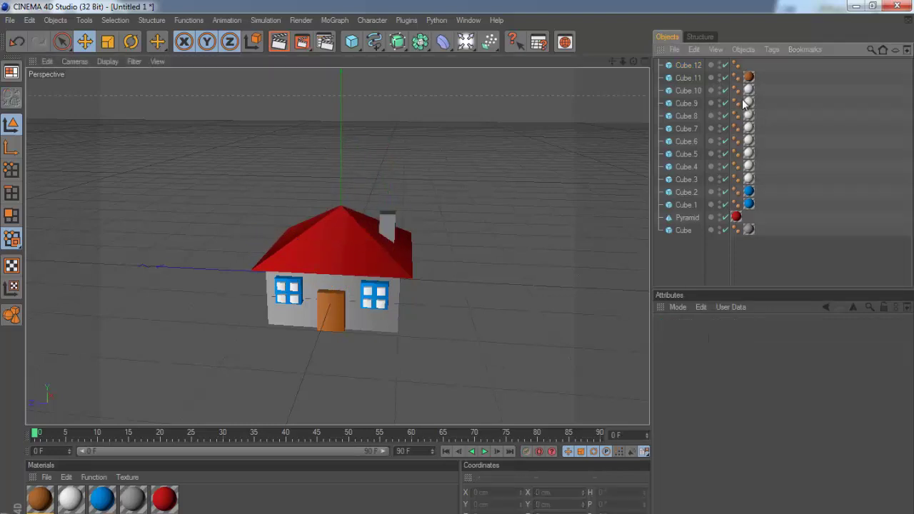
pyautogui.moveTo(632, 63); pyautogui.dragTo(458, 281)
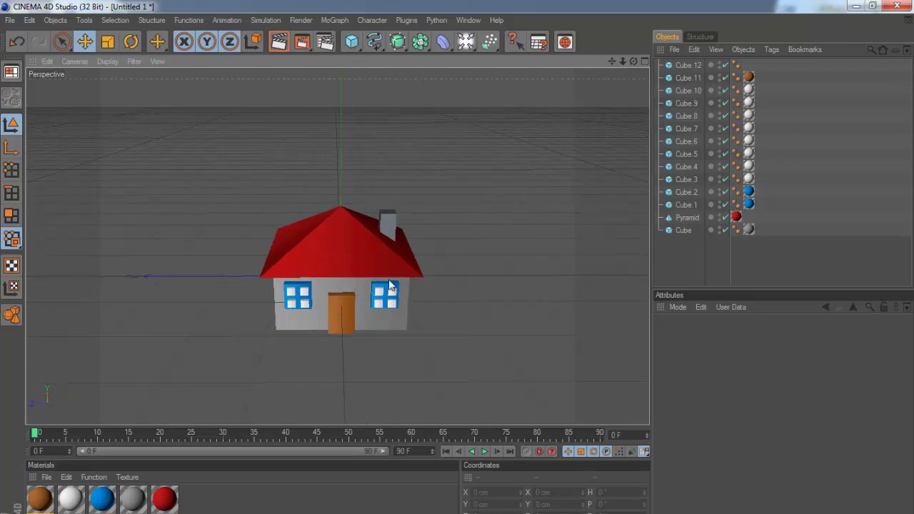
# - Apply the existing grey gradient material to the chimney cube, Cube.12
pyautogui.keyDown('alt'); pyautogui.moveTo(463, 274); pyautogui.dragTo(456, 275); pyautogui.keyUp('alt')
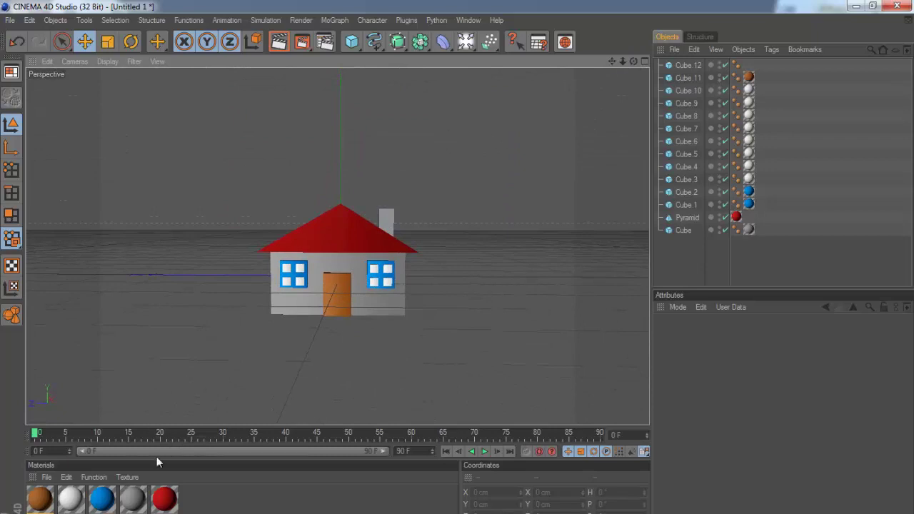
pyautogui.moveTo(133, 498); pyautogui.dragTo(696, 66)
pyautogui.click(776, 252)
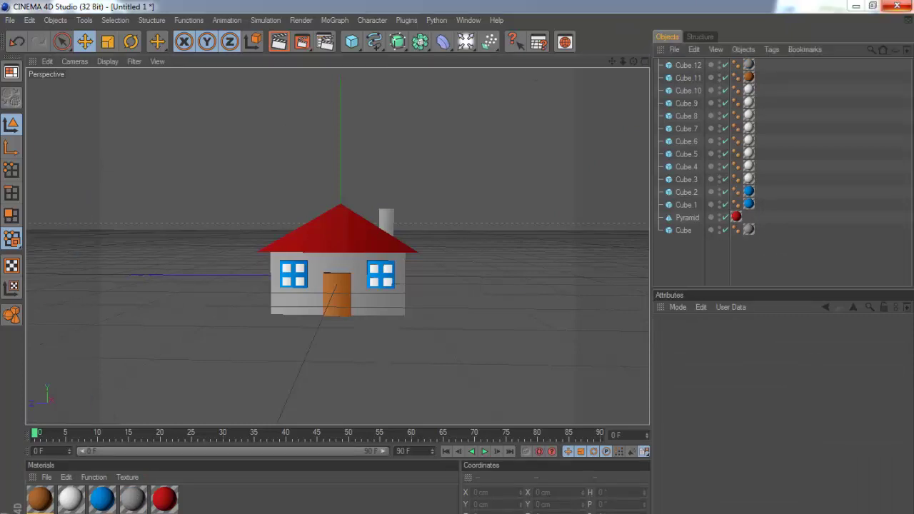
# - Switch to Chrome, search Google Images for "brick" and close the browser to return to Cinema 4D
pyautogui.moveTo(913, 6); pyautogui.dragTo(442, 3)
pyautogui.click(392, 251)
pyautogui.write('brick')
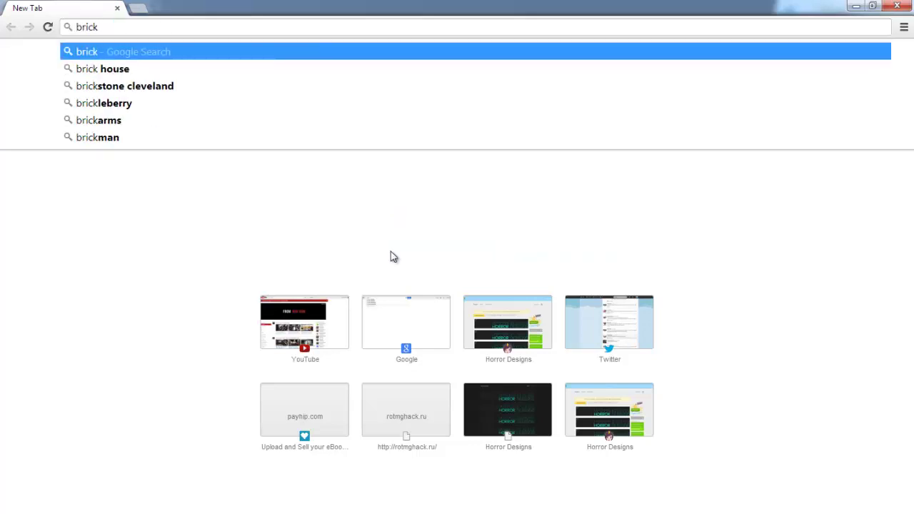
pyautogui.press('Return')
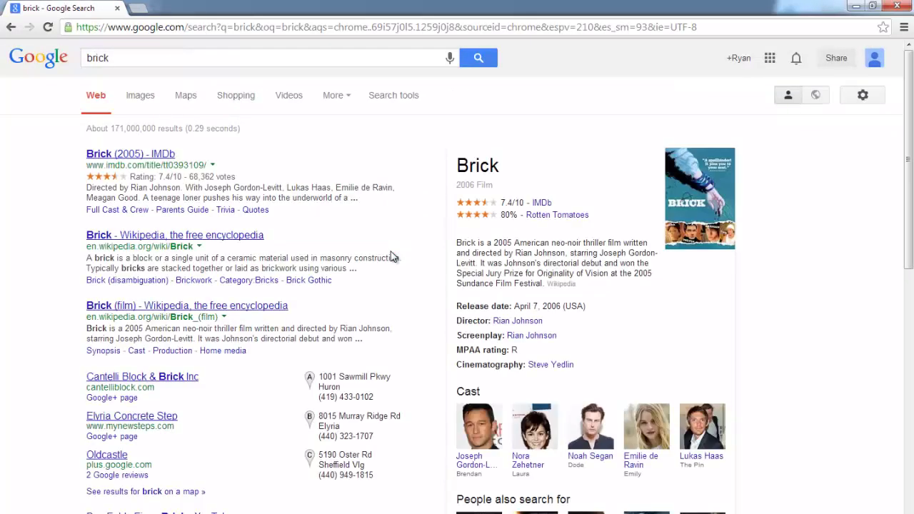
pyautogui.click(140, 96)
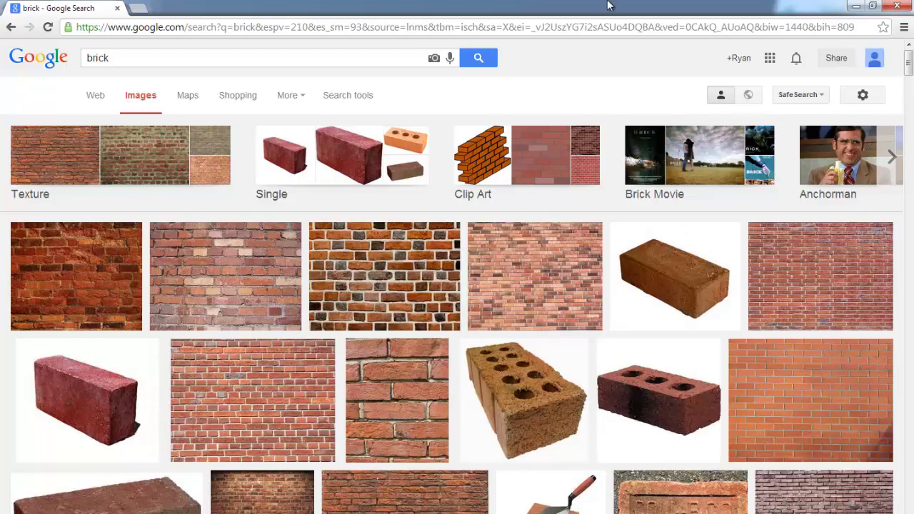
pyautogui.click(897, 6)
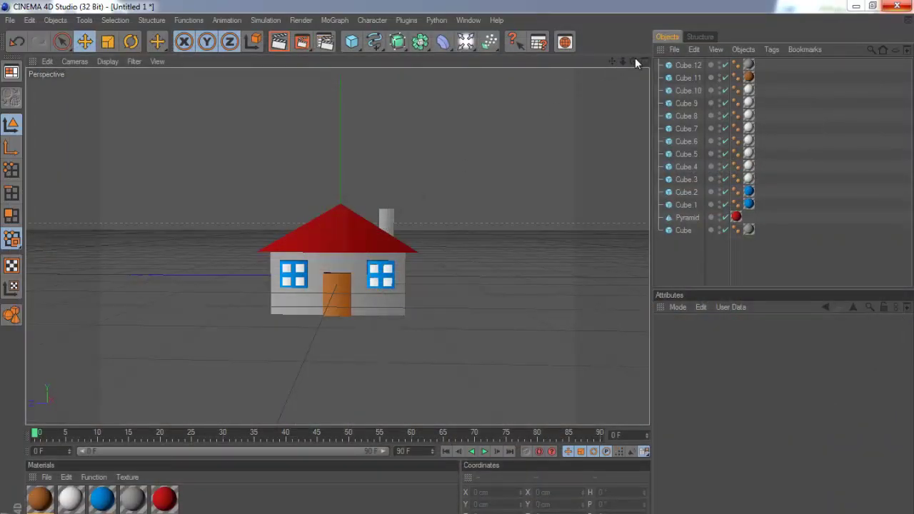
# - View the house from a raised three-quarter angle showing its front, side wall and chimney
pyautogui.moveTo(635, 63); pyautogui.dragTo(456, 275)
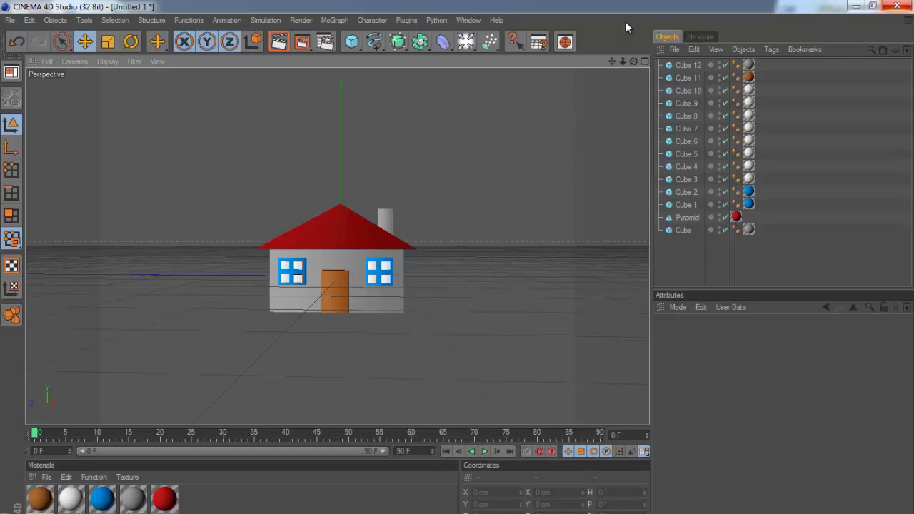
pyautogui.moveTo(632, 62); pyautogui.dragTo(457, 276)
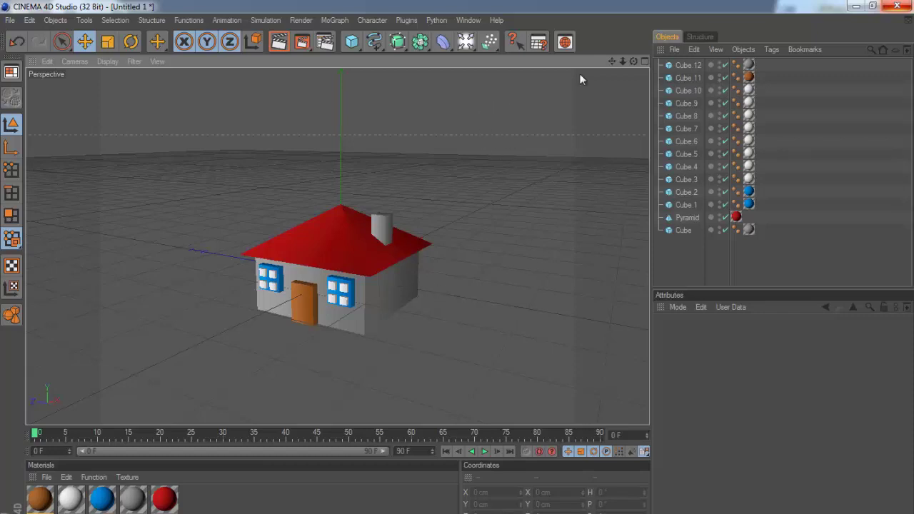
pyautogui.moveTo(612, 61); pyautogui.dragTo(458, 275)
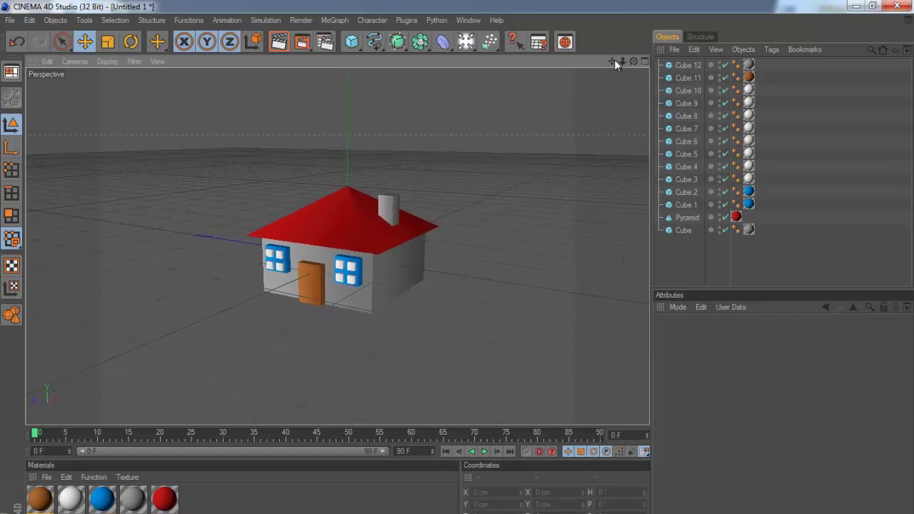